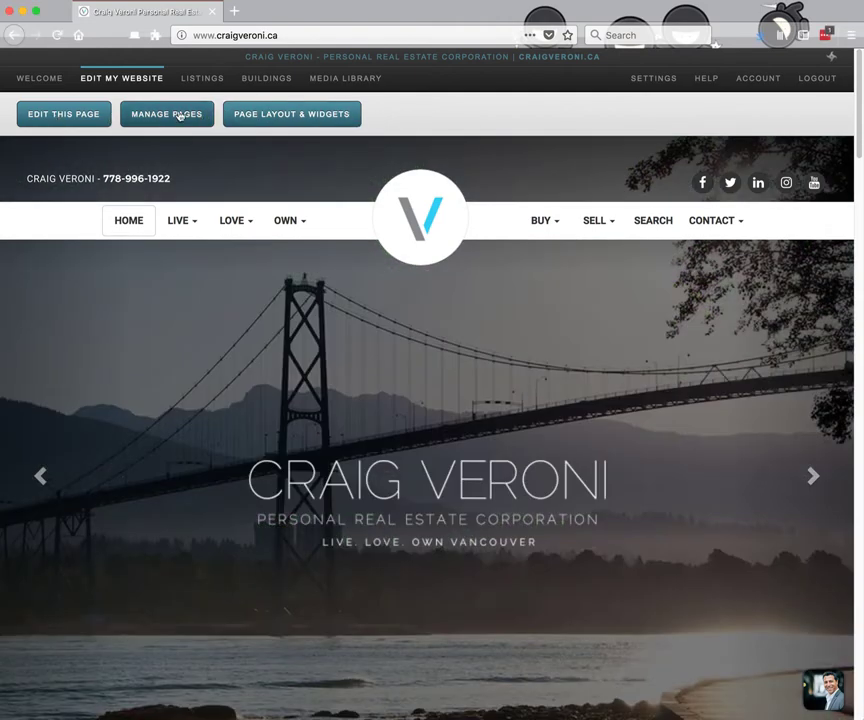
- Create a Normal-type page named 'Home Value Landing Page' from Manage Pages
click(195, 122)
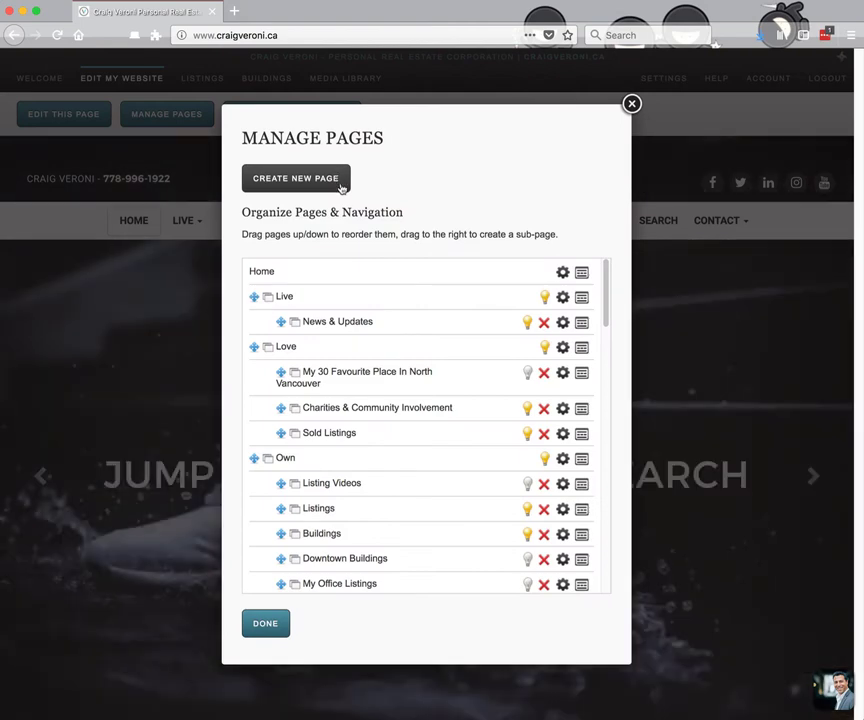
click(339, 181)
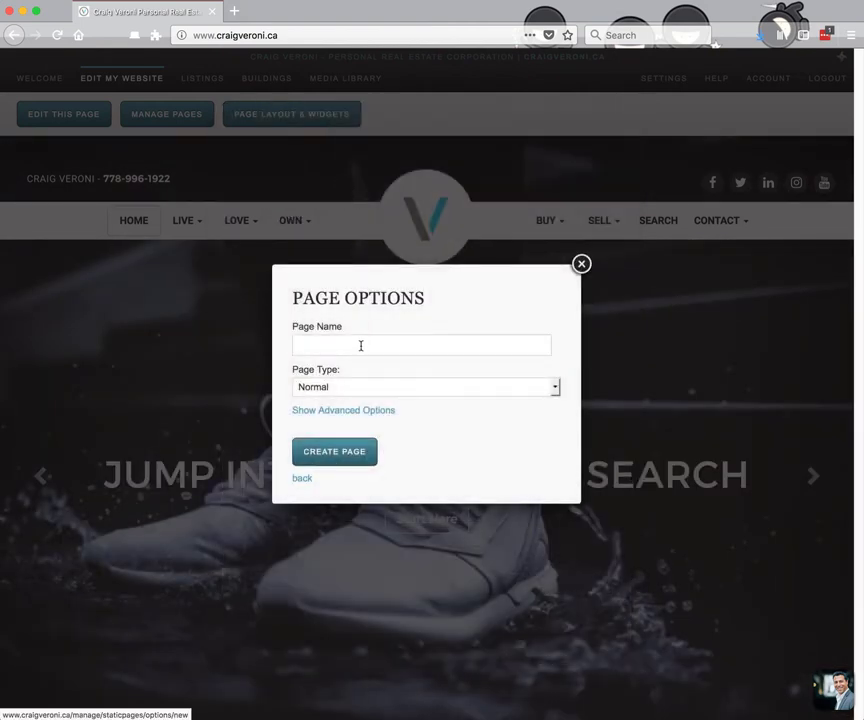
click(361, 345)
text(Home Value Landing p)
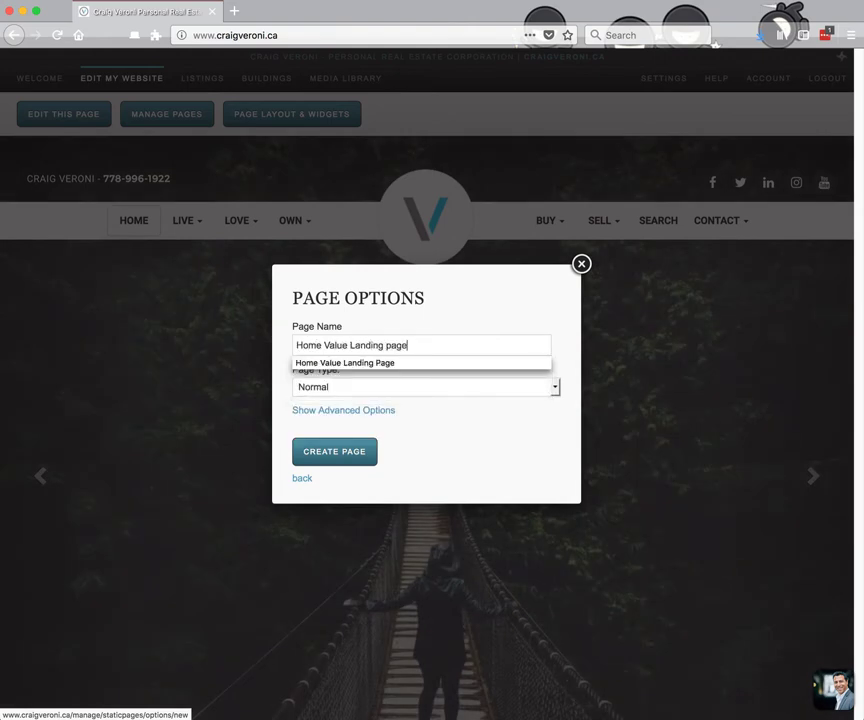
text(age)
click(436, 334)
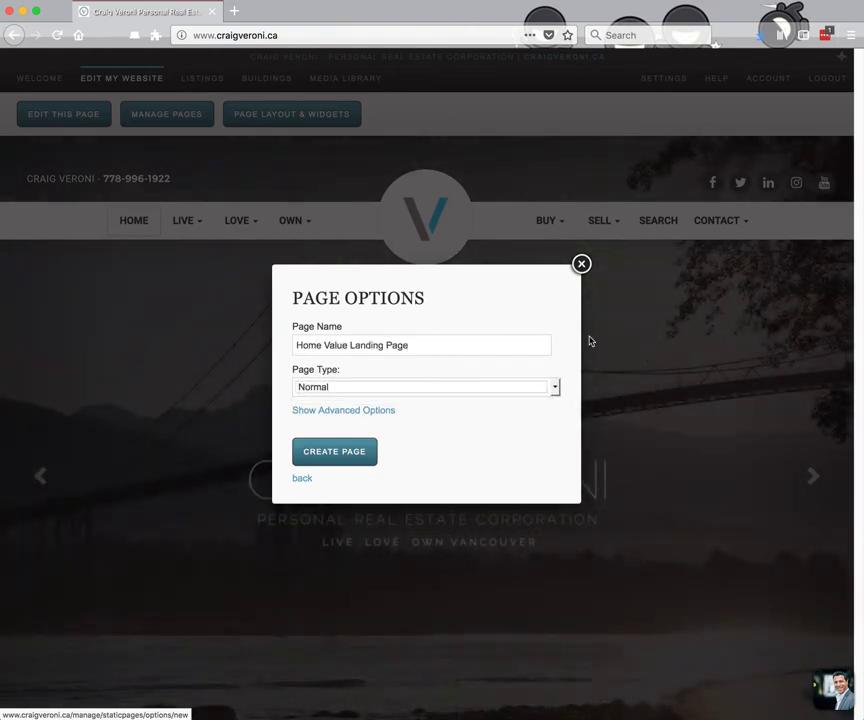
click(378, 393)
click(405, 386)
click(336, 457)
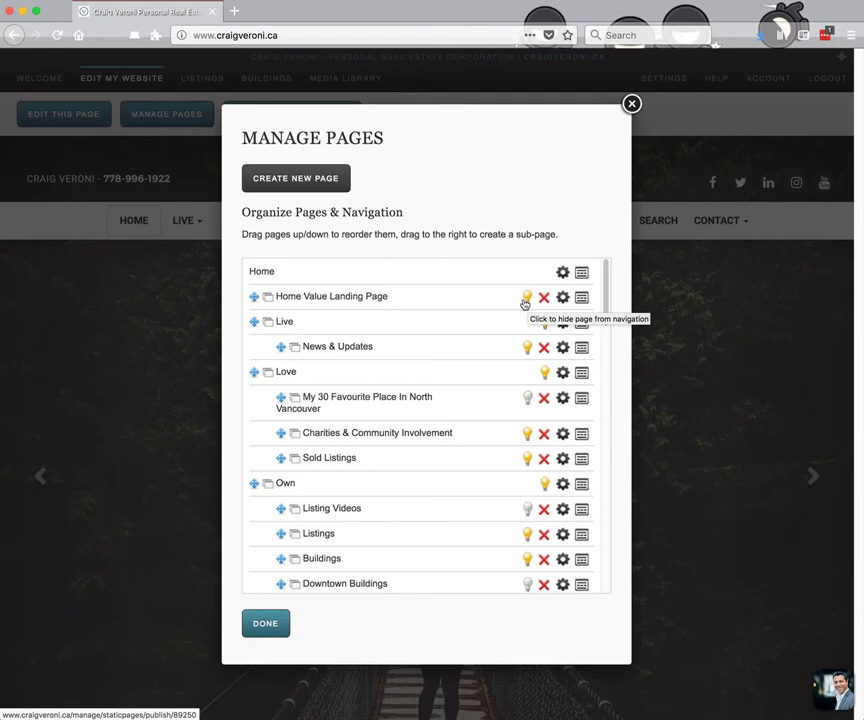
- Hide Home Value Landing Page from navigation, move it to the list's end, and open it
click(526, 299)
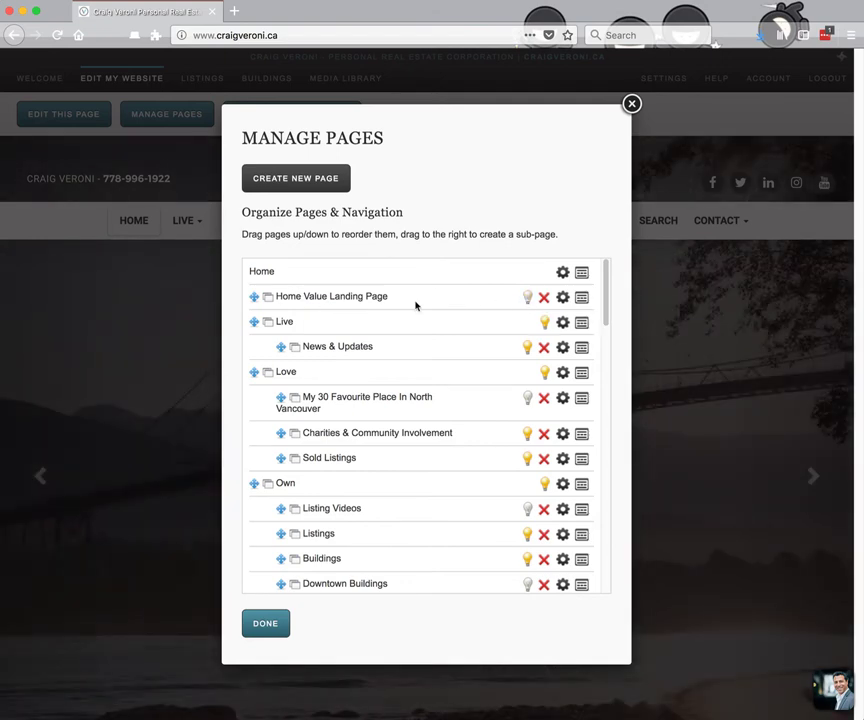
drag(257, 295, 255, 546)
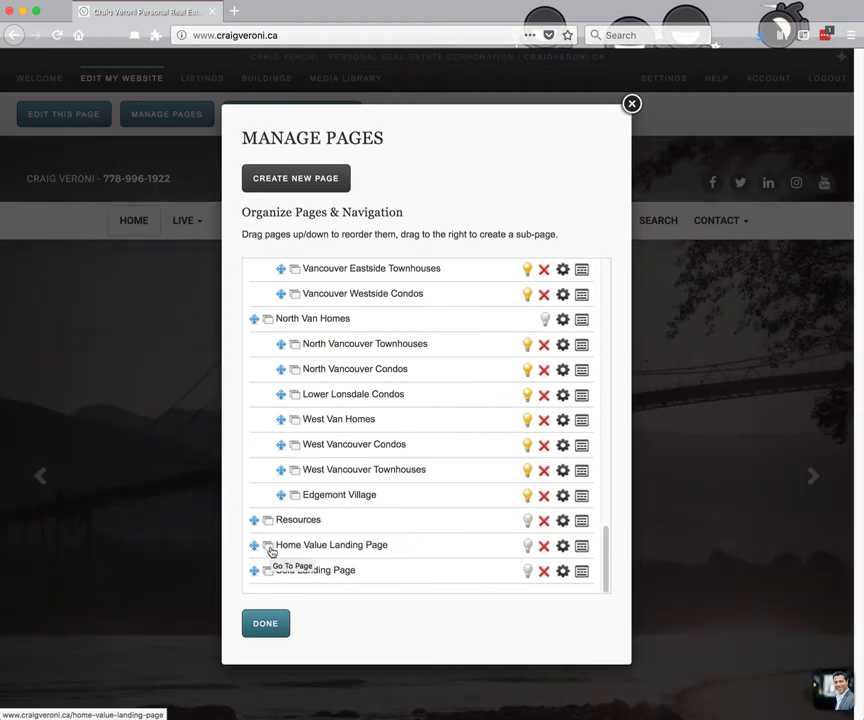
click(268, 547)
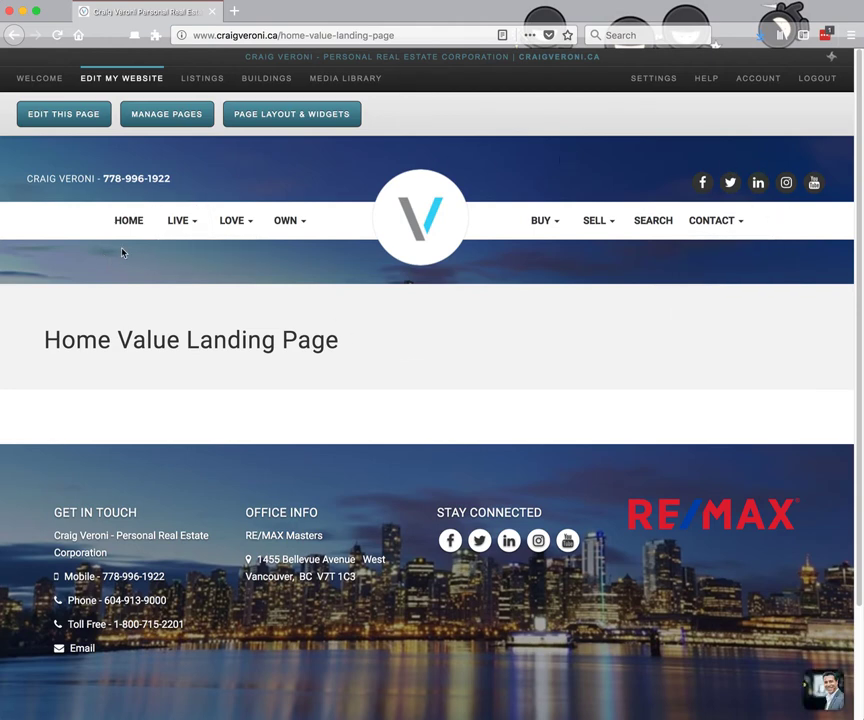
- Highlight and deselect the page title, then bring up Page Layout & Widgets
drag(44, 340, 350, 345)
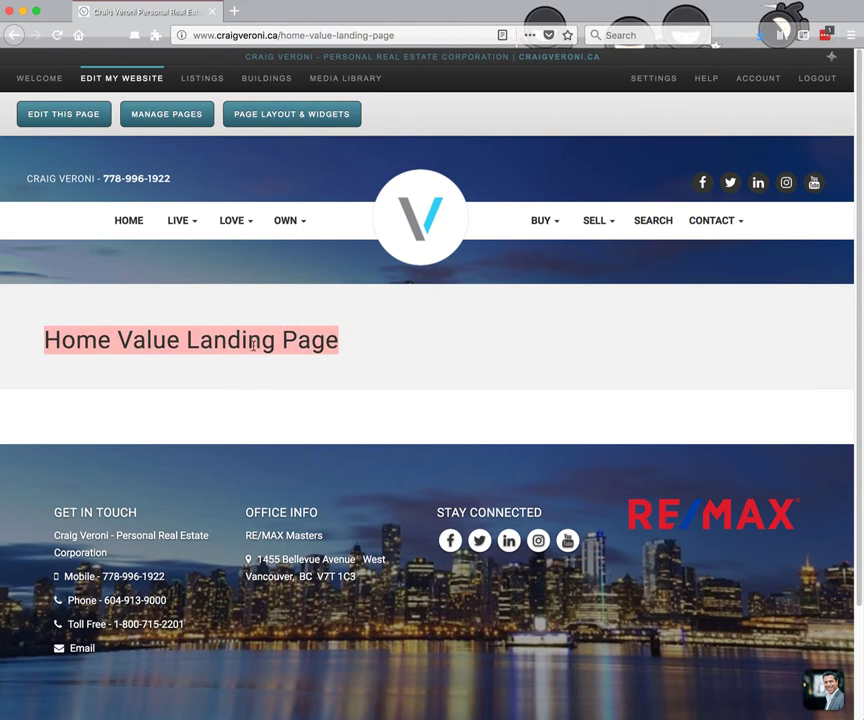
click(150, 432)
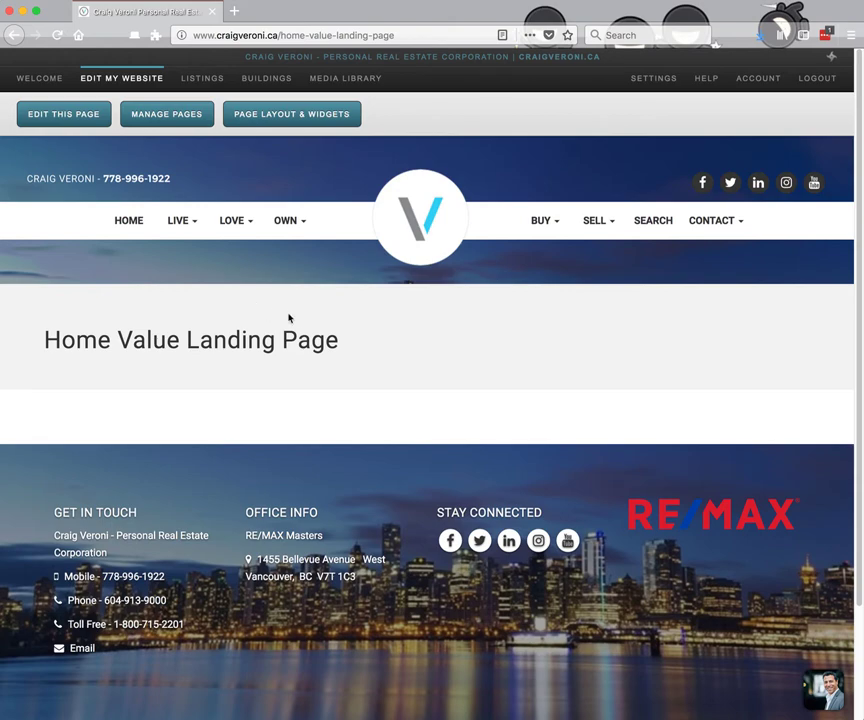
click(326, 123)
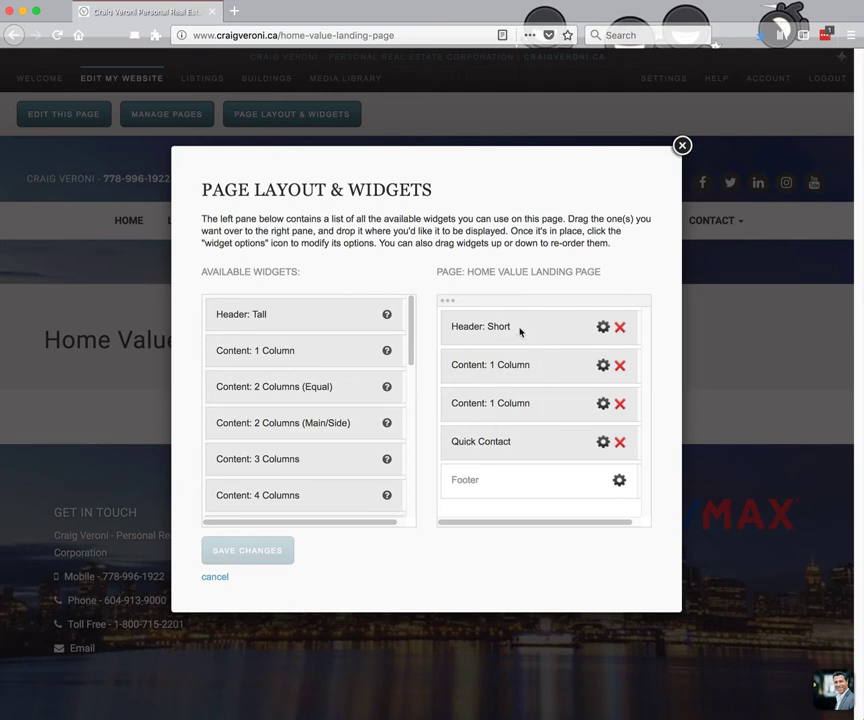
- Delete both Content: 1 Column widgets and the Quick Contact widget, then save the layout
click(620, 365)
click(477, 320)
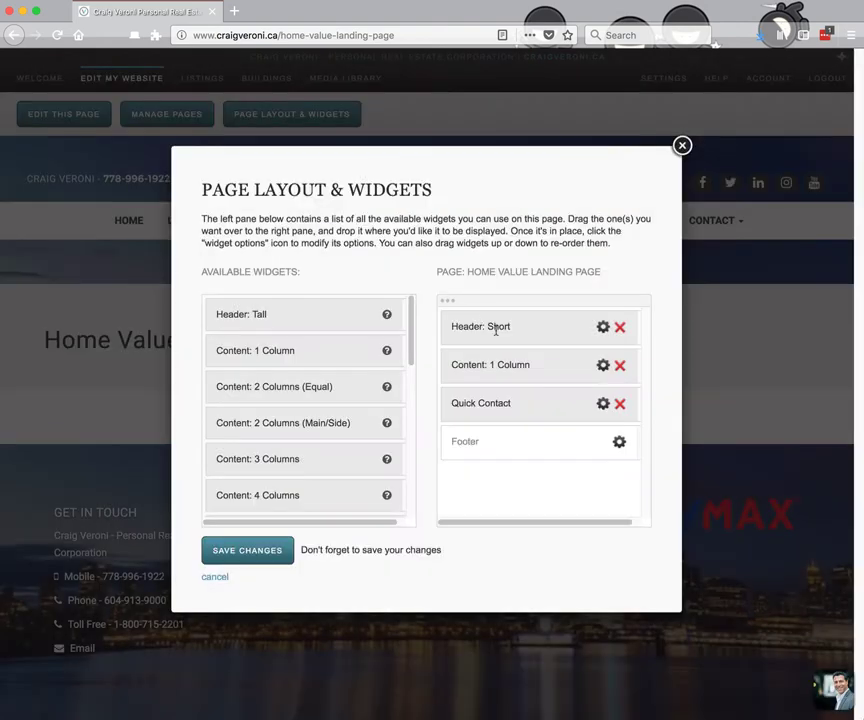
click(620, 365)
click(509, 322)
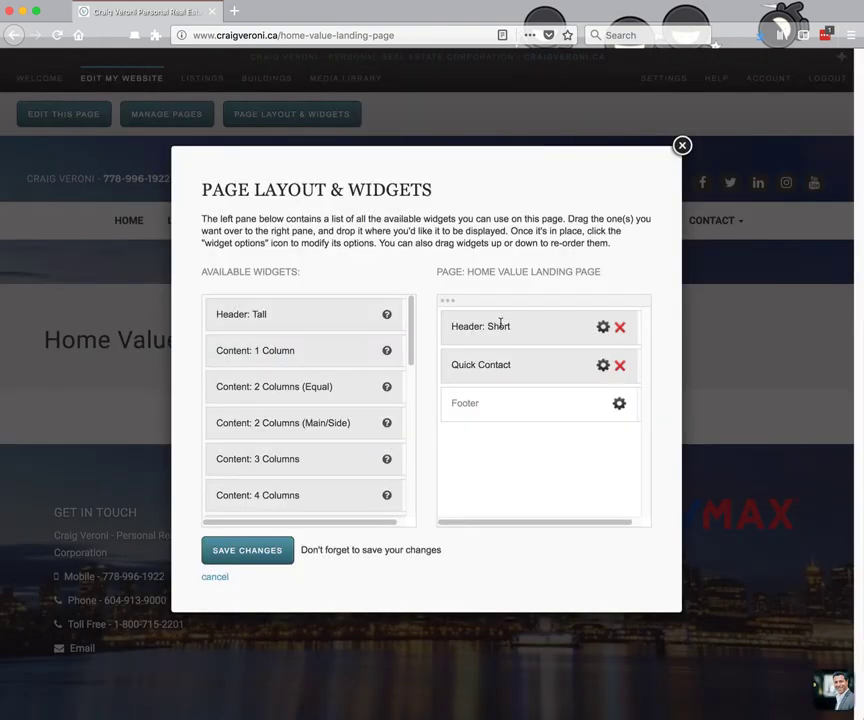
click(620, 365)
click(500, 321)
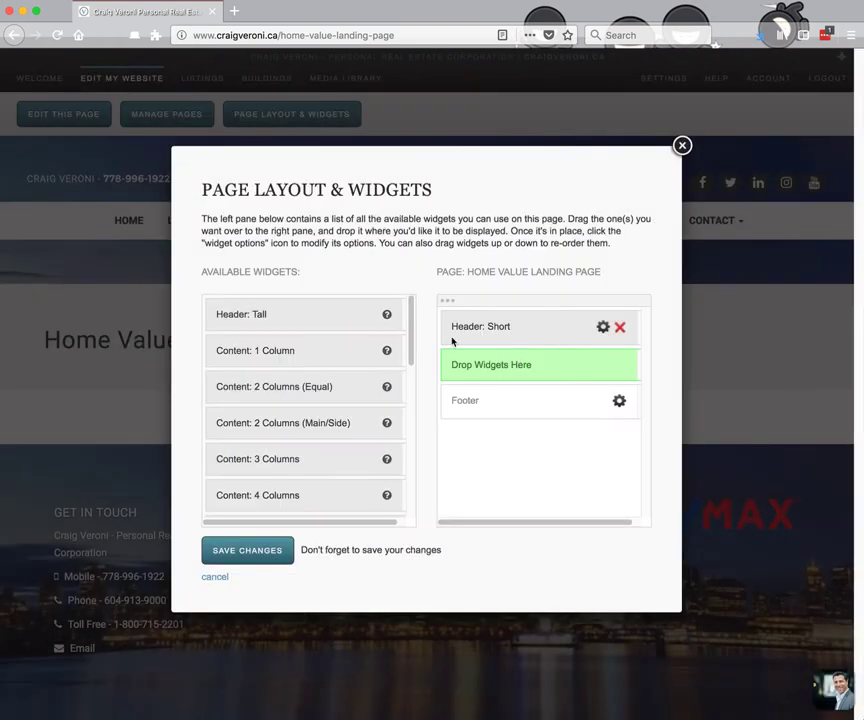
click(266, 550)
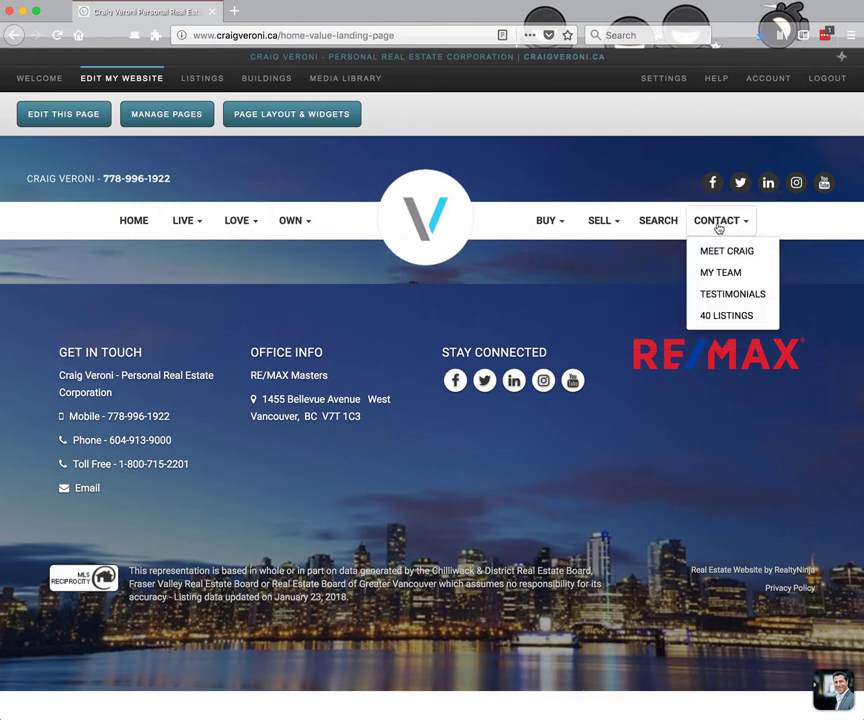
- Add Content: 1 Column, Content: 2 Columns (Equal) and Form widgets to the page layout
mouse_move(258, 222)
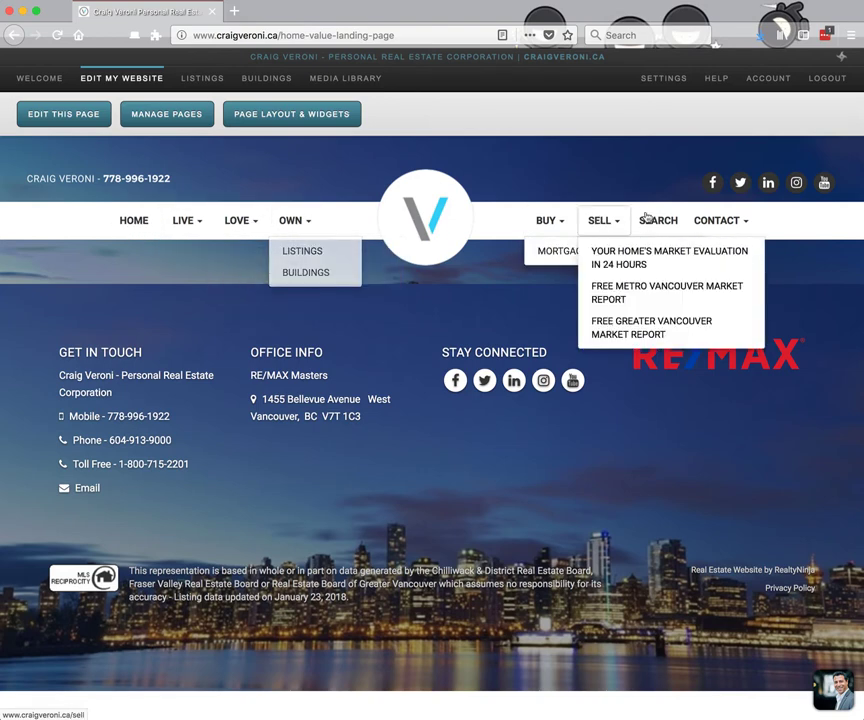
mouse_move(743, 223)
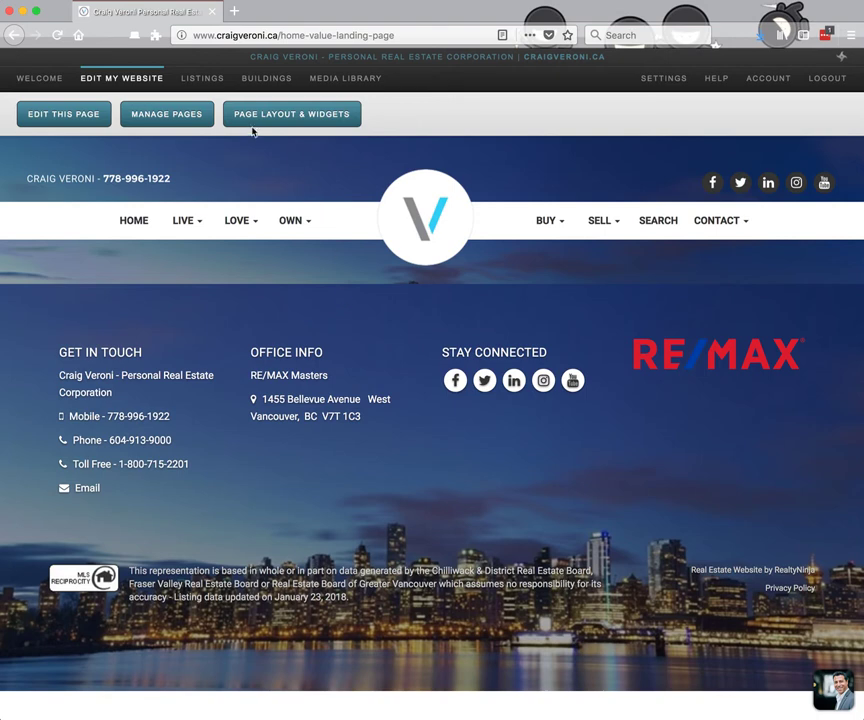
click(321, 122)
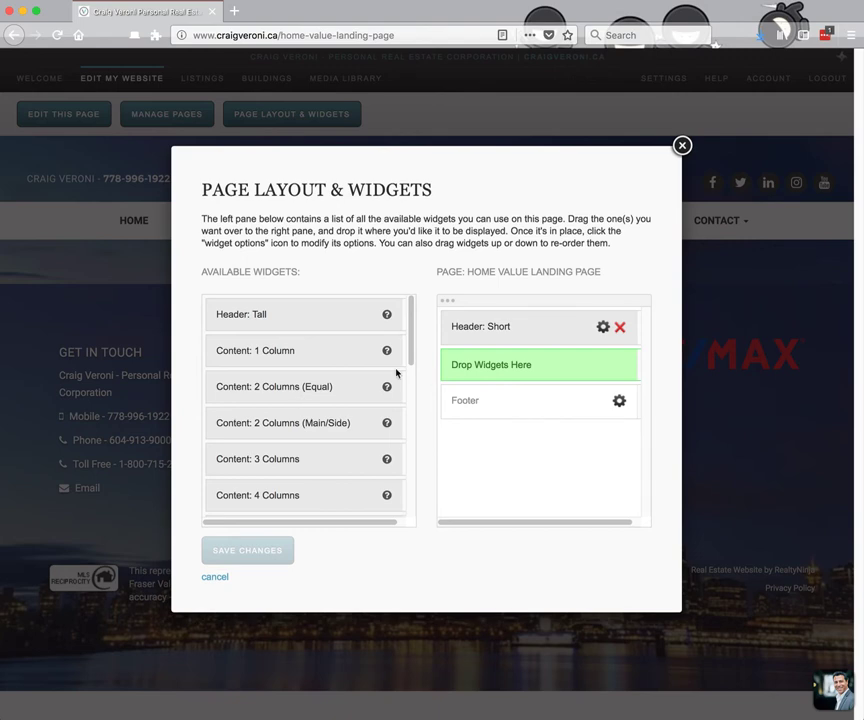
drag(317, 358, 543, 364)
drag(292, 385, 500, 395)
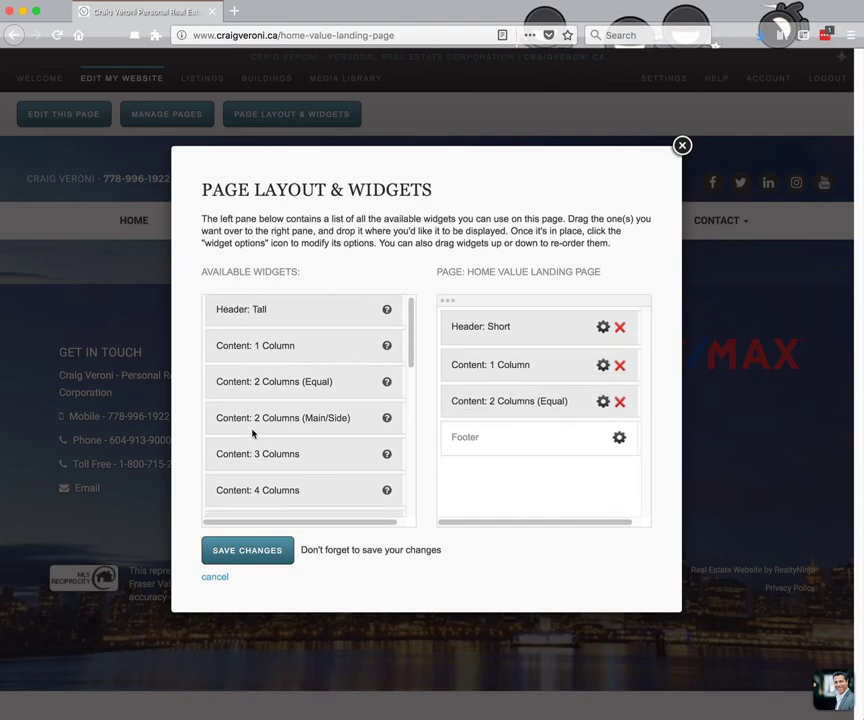
scroll(253, 434, down, 4)
drag(247, 460, 488, 434)
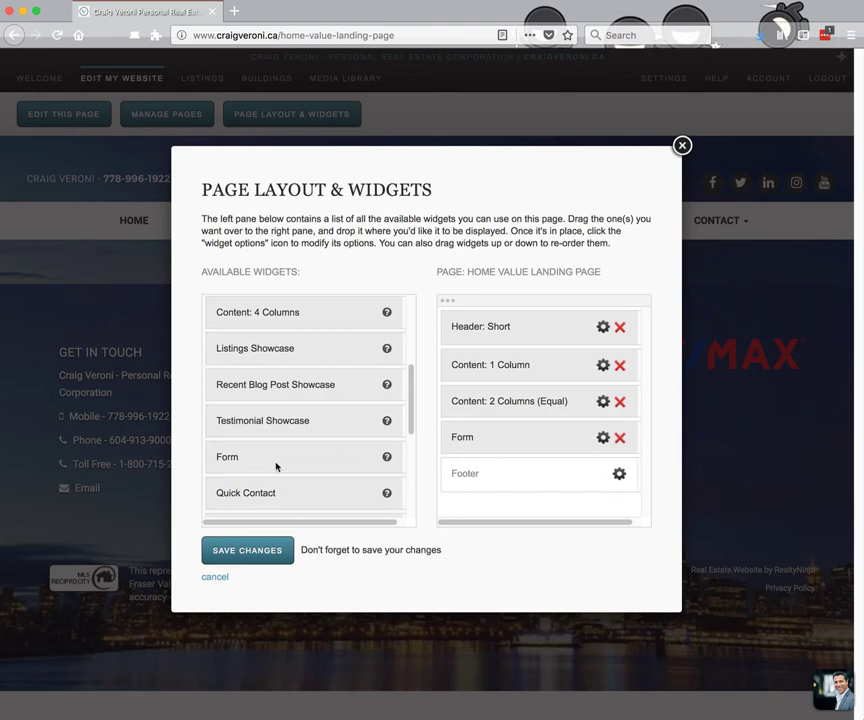
- Add Testimonial and Listings Showcase widgets, delete Header: Short, and save the layout
scroll(277, 465, down, 5)
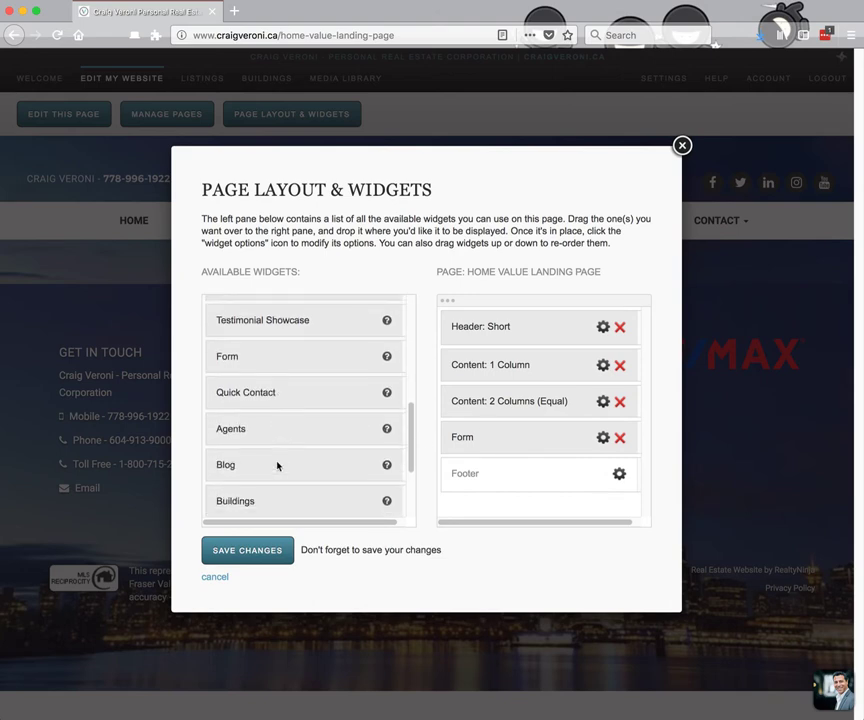
scroll(276, 465, up, 5)
drag(283, 434, 539, 457)
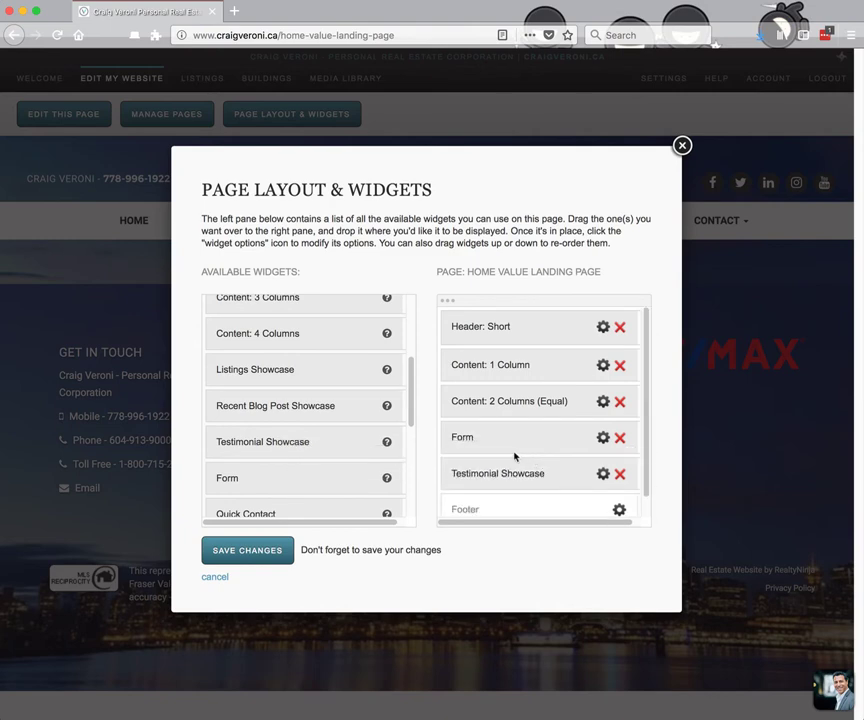
scroll(235, 435, down, 2)
scroll(284, 432, up, 3)
drag(266, 434, 511, 505)
click(621, 328)
click(505, 319)
click(268, 552)
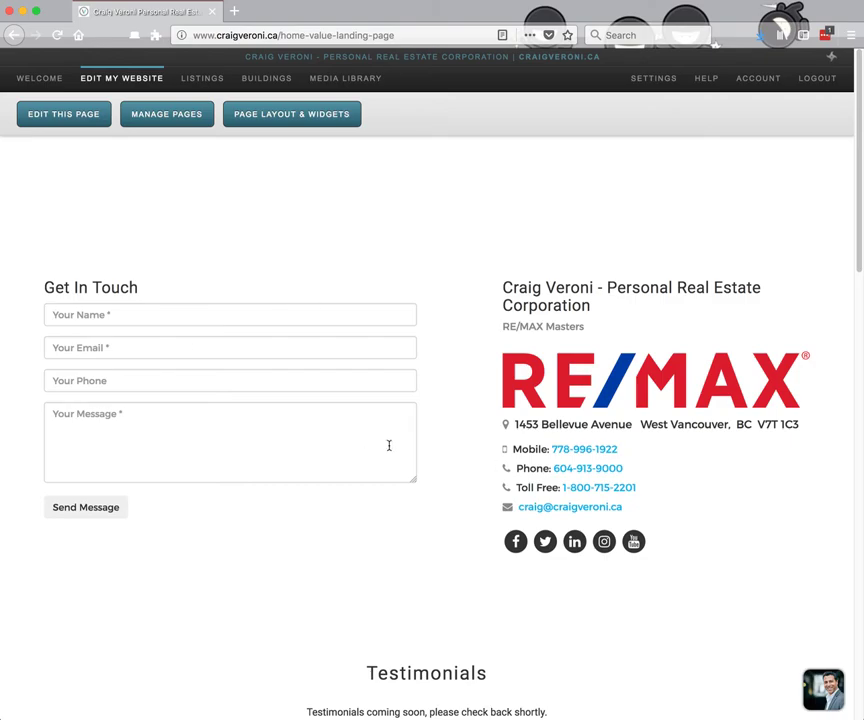
scroll(374, 488, down, 5)
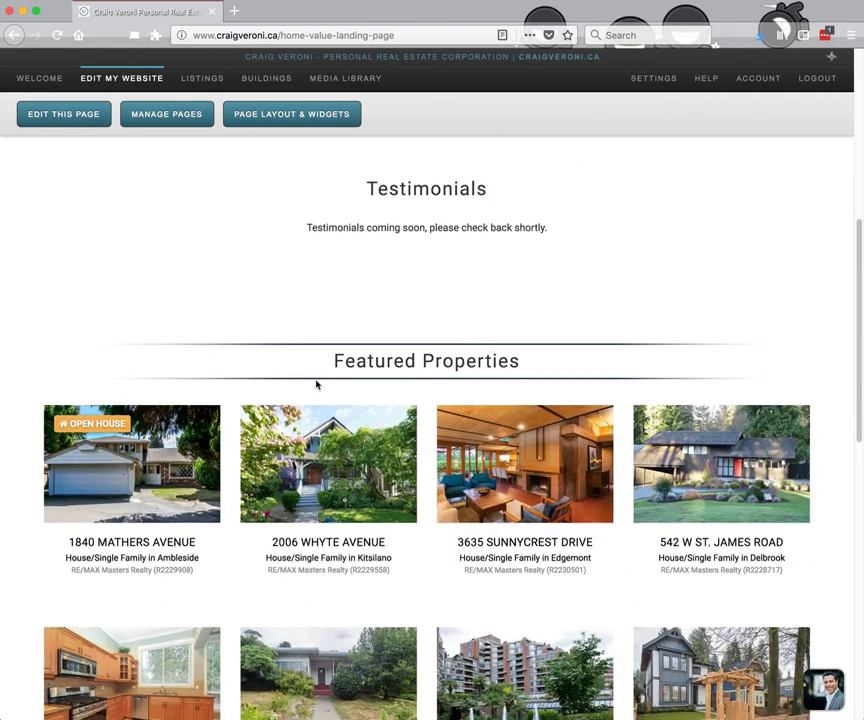
scroll(323, 370, down, 2)
scroll(340, 420, down, 4)
scroll(341, 421, up, 3)
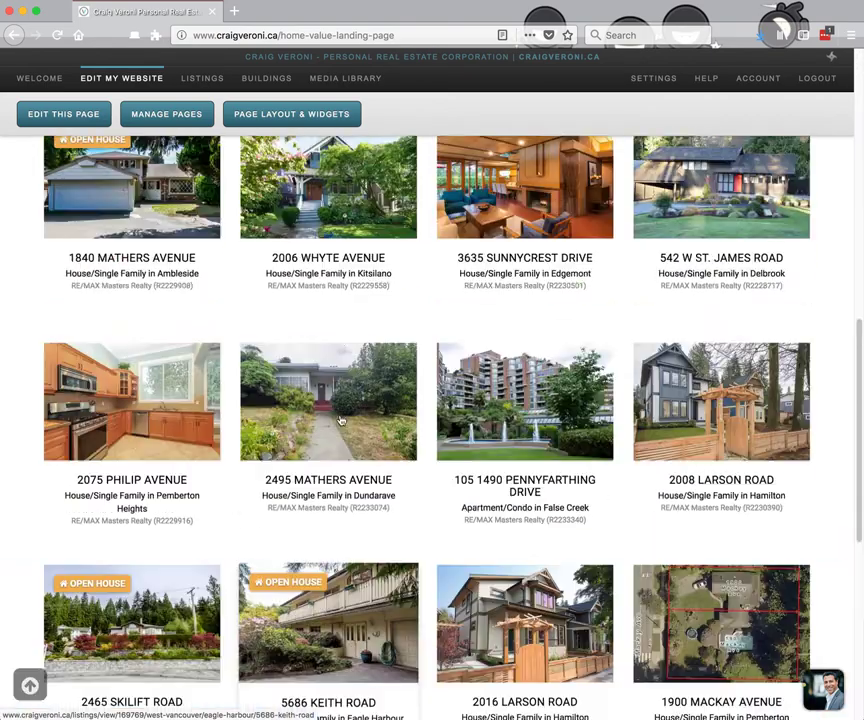
scroll(340, 420, up, 8)
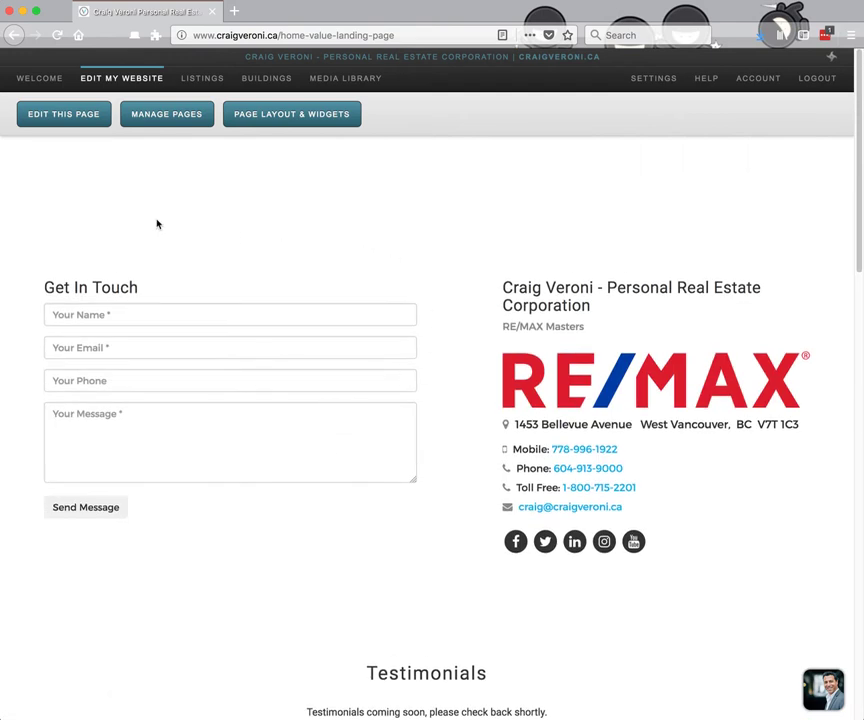
click(66, 115)
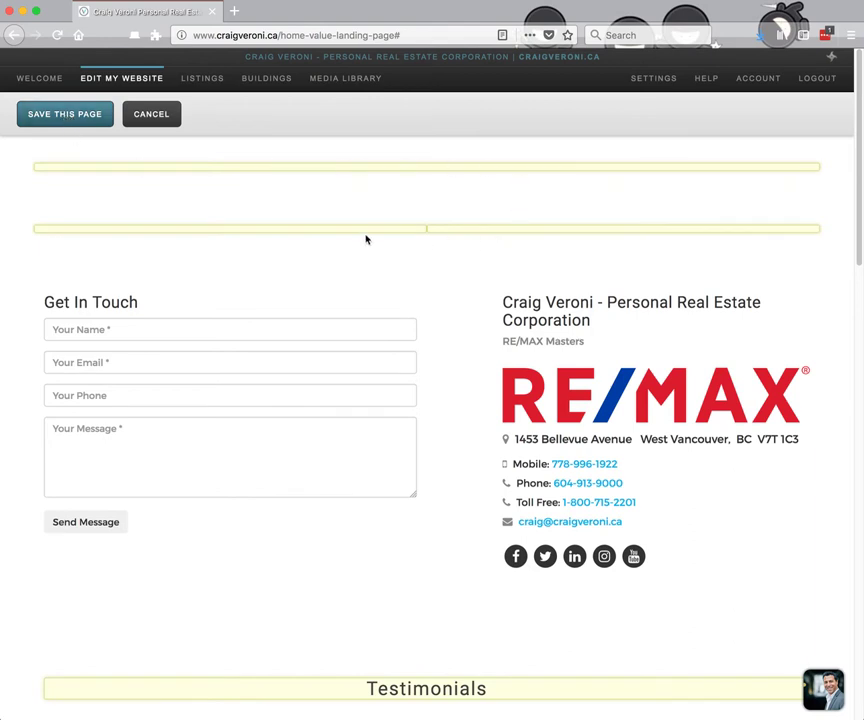
click(236, 168)
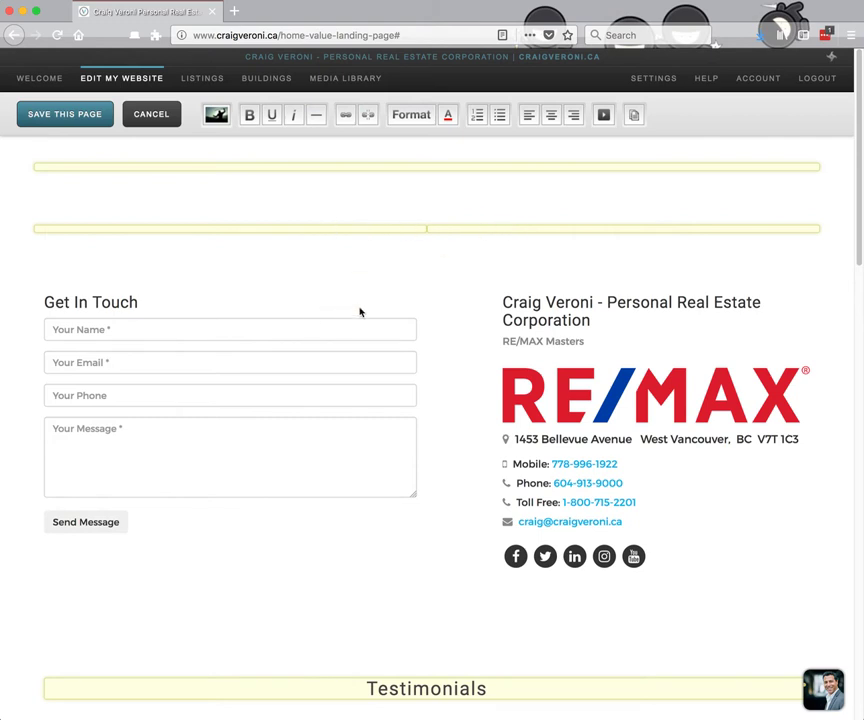
scroll(499, 463, down, 5)
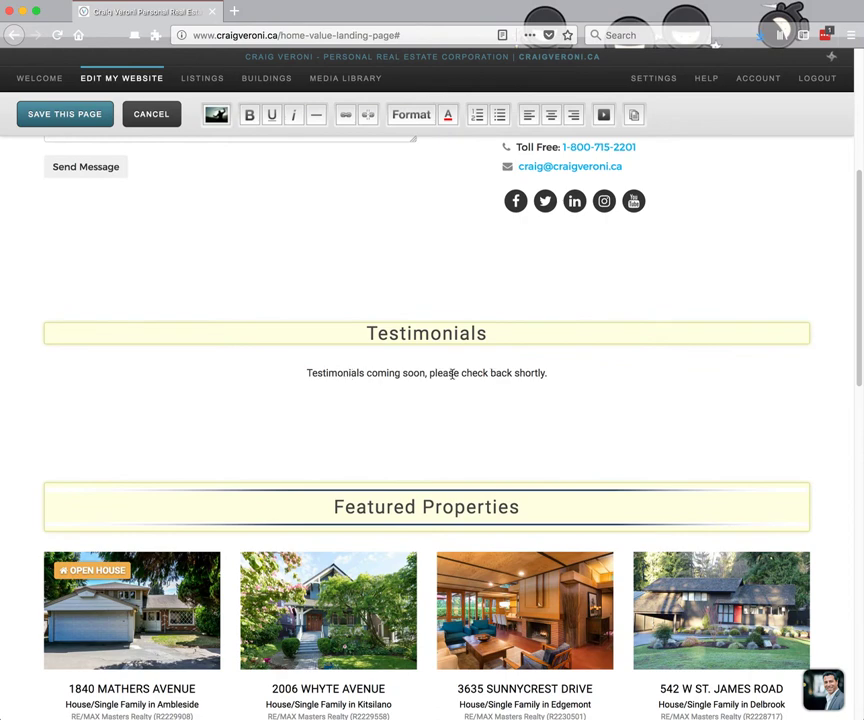
scroll(365, 505, down, 2)
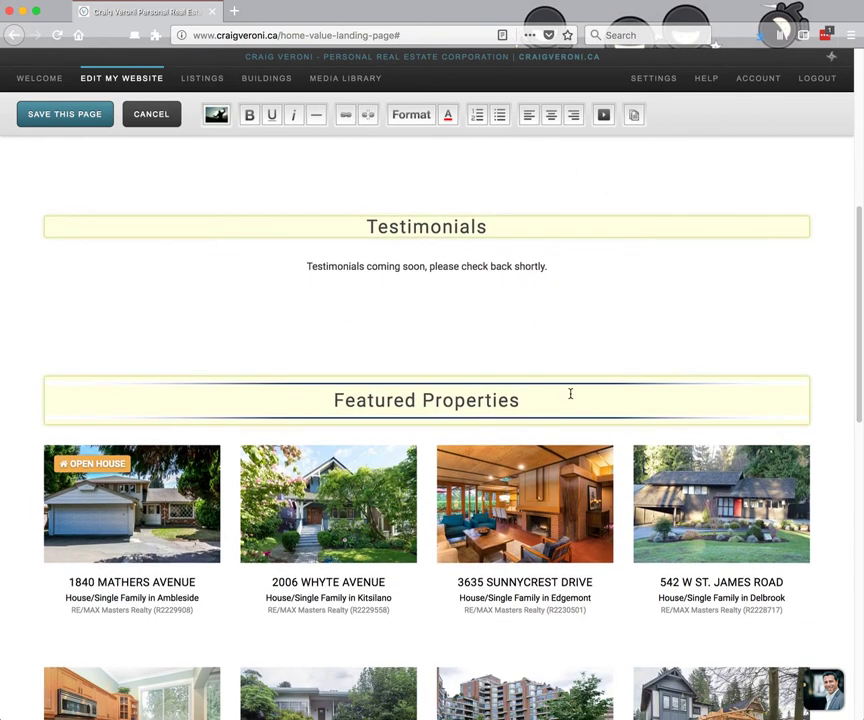
scroll(424, 455, up, 7)
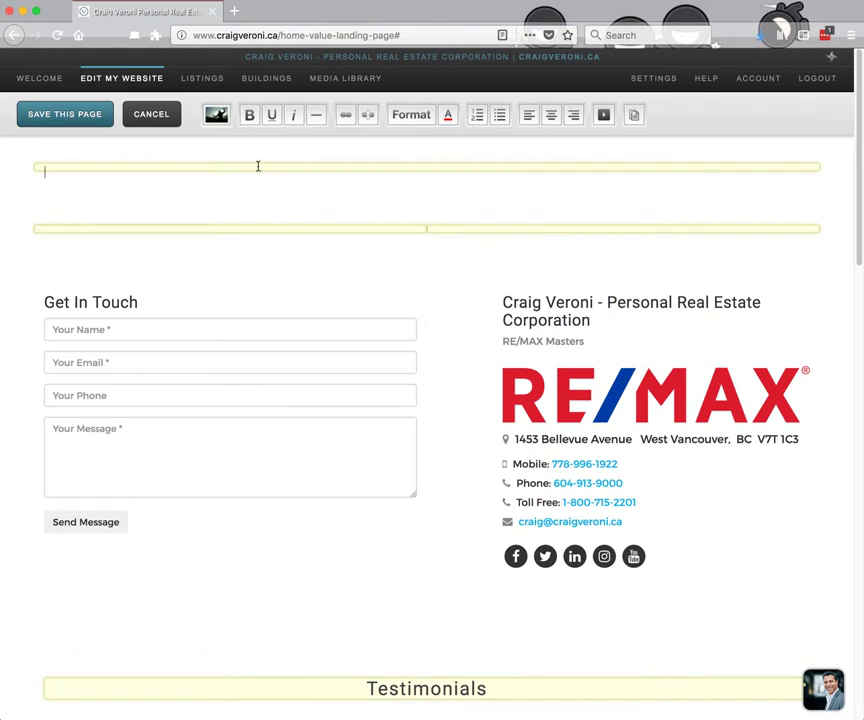
- Write the headline 'IS IT TIME TO SELL?' / 'Find out what your Vancouver home is worth.' in the top block
click(336, 163)
key(super+a)
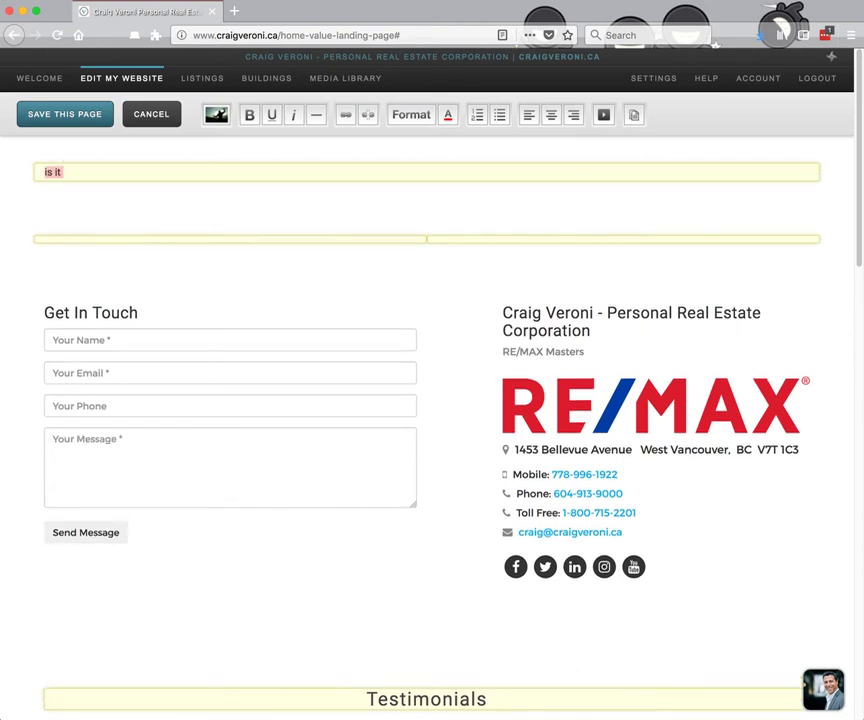
key(BackSpace)
text(IS IT TIME TO SELL?)
key(Return)
text(FIND OUT)
key(BackSpace)
key(BackSpace)
key(BackSpace)
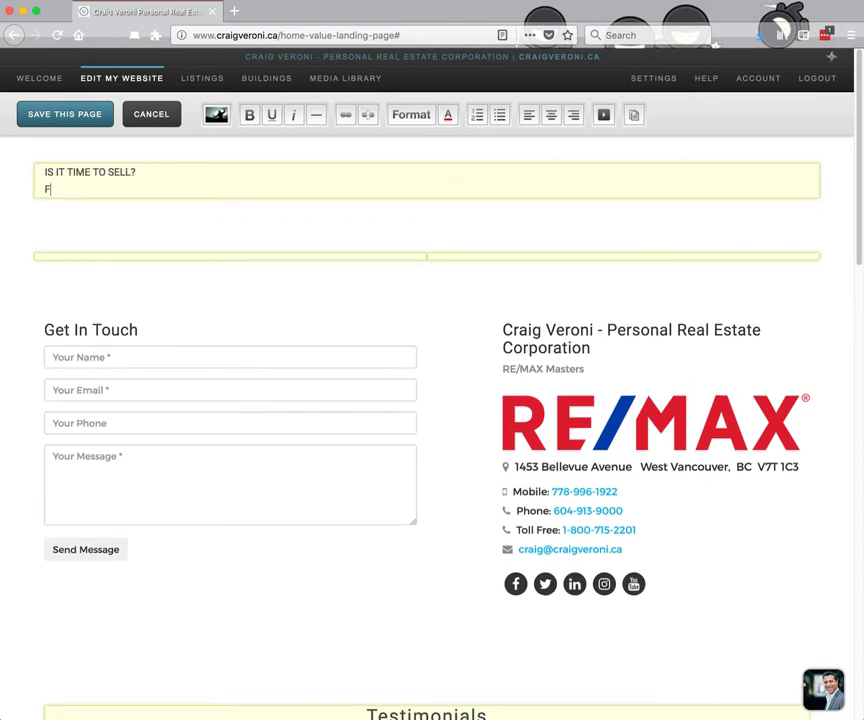
text(ind out what your Vancouver home is )
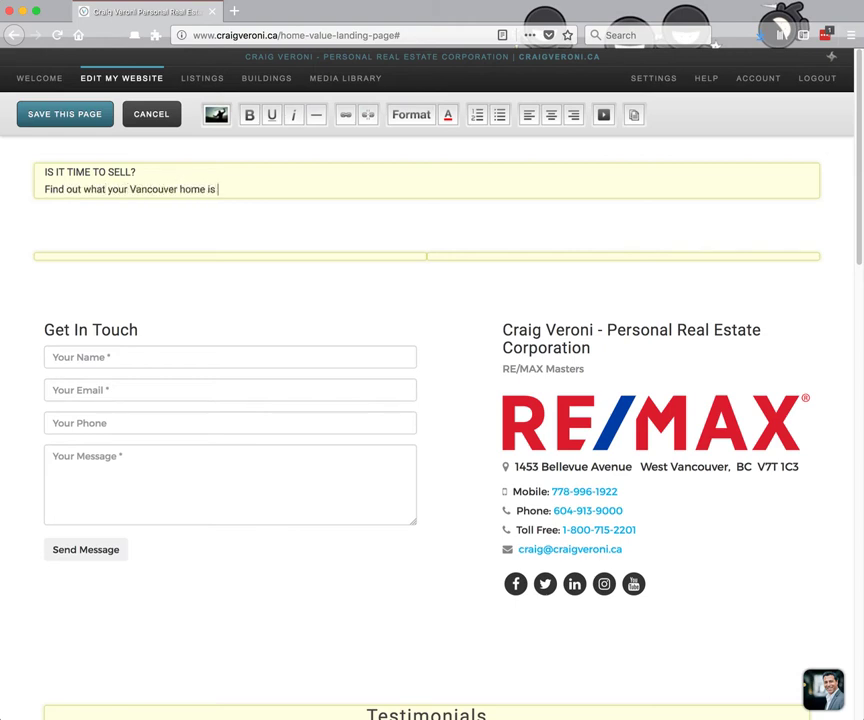
text(worth.)
- Centre both headline lines and give them the Heading format
drag(255, 191, 35, 164)
click(550, 115)
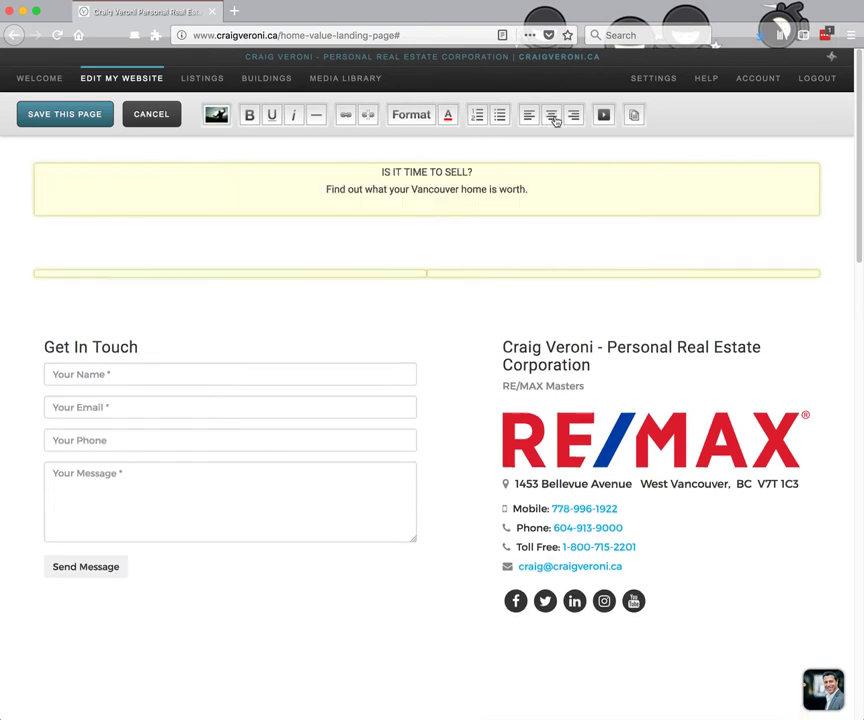
click(515, 200)
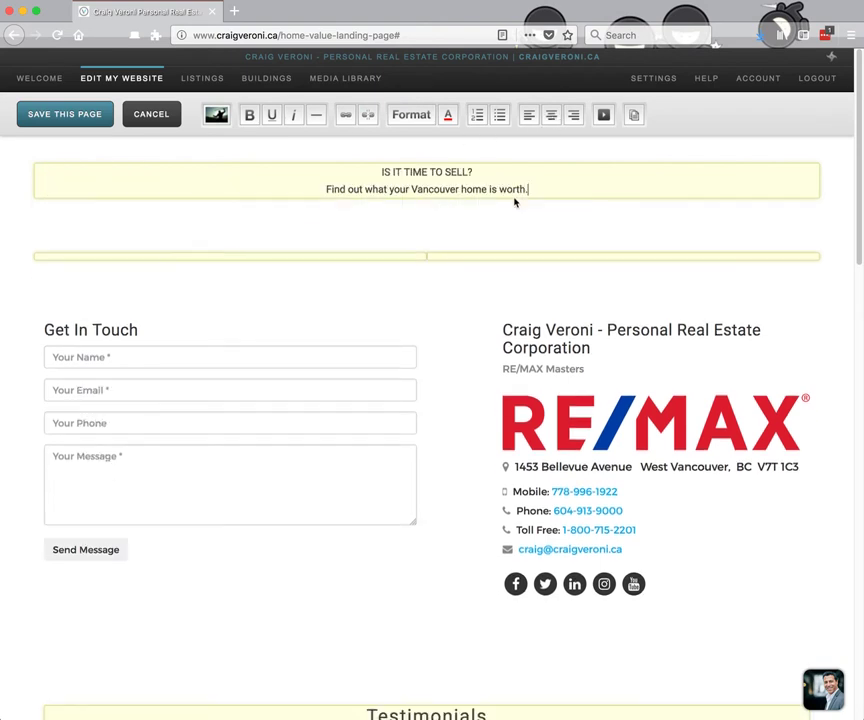
triple_click(417, 174)
click(411, 115)
click(399, 206)
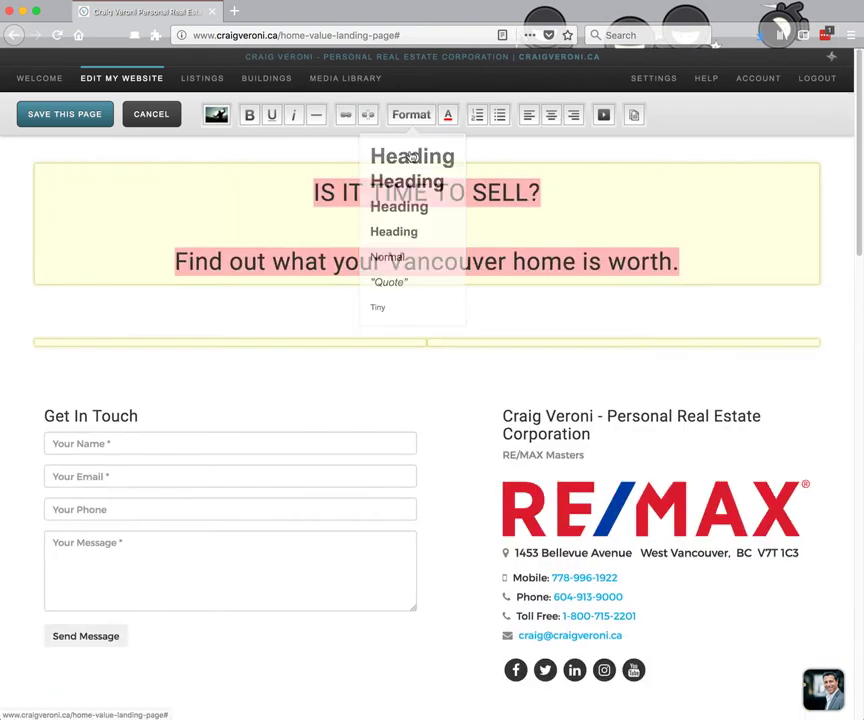
click(490, 224)
key(BackSpace)
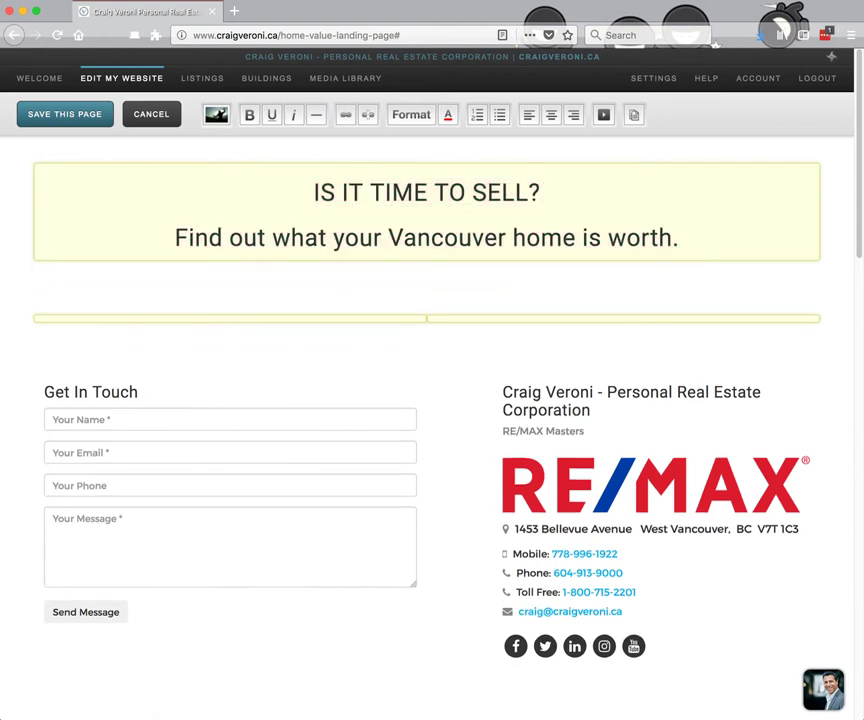
- Colour the headline text red
drag(680, 238, 312, 190)
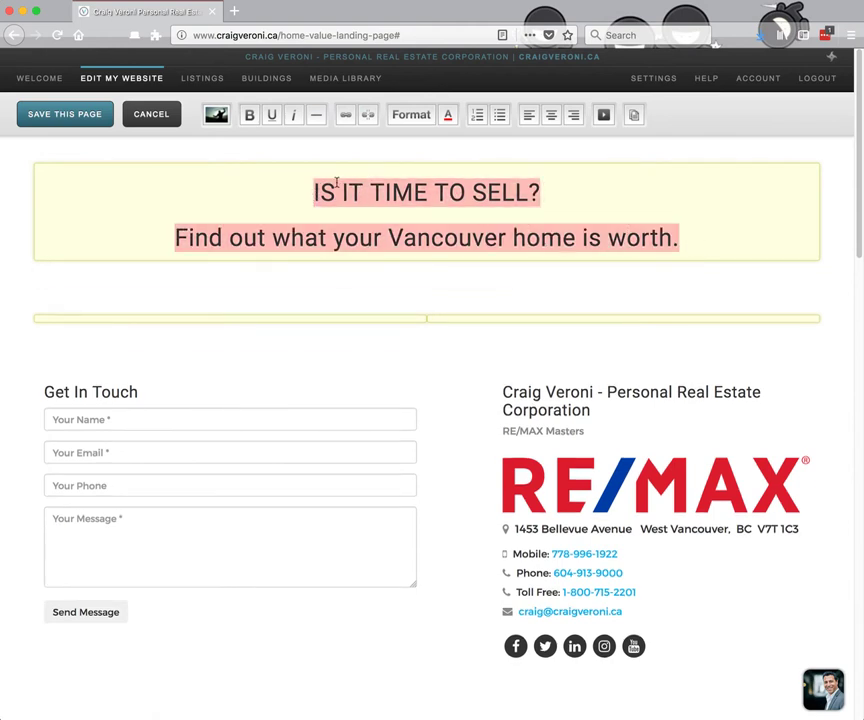
click(448, 115)
click(438, 167)
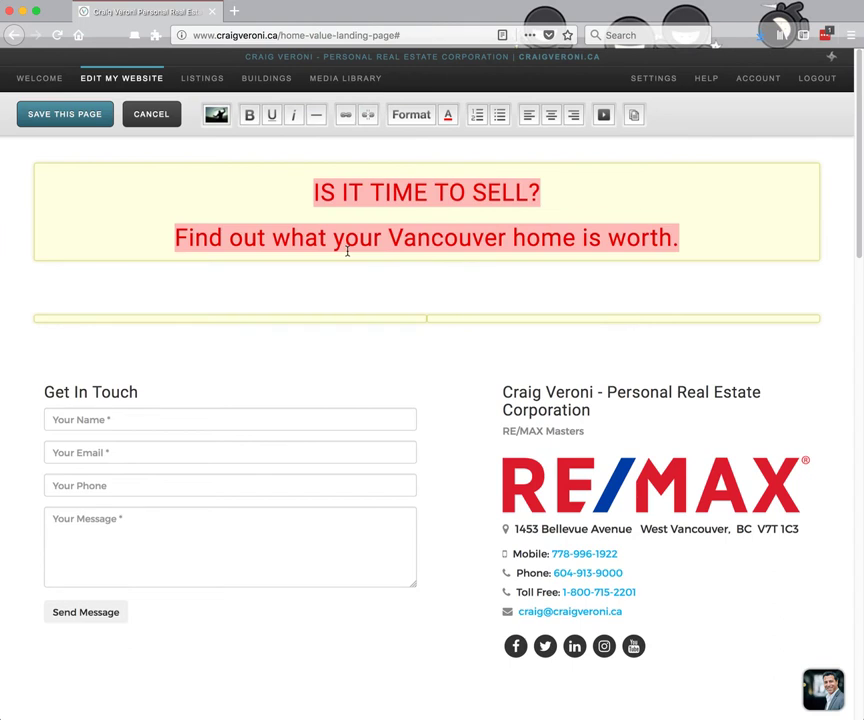
click(295, 246)
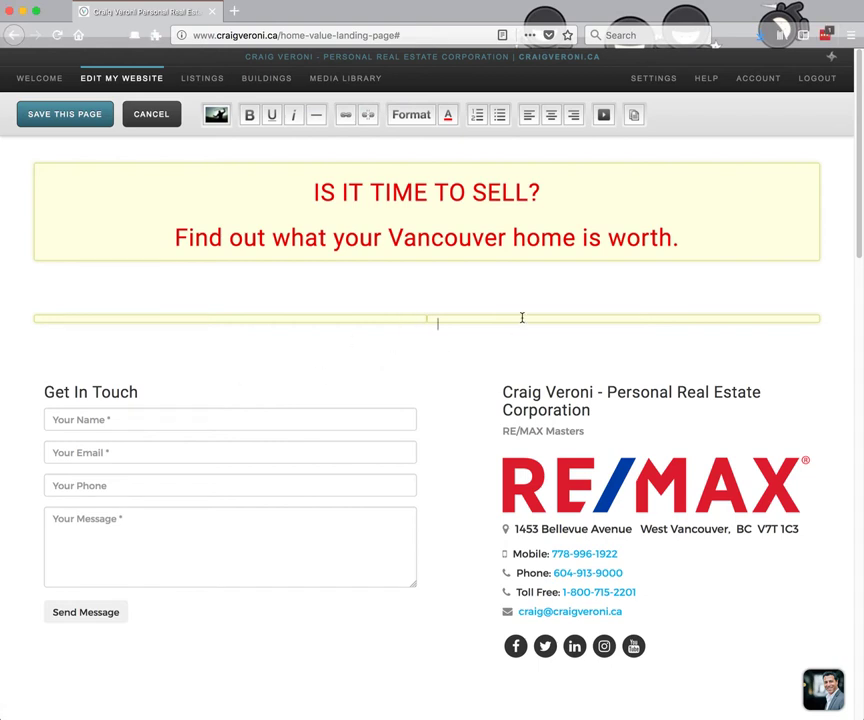
click(637, 114)
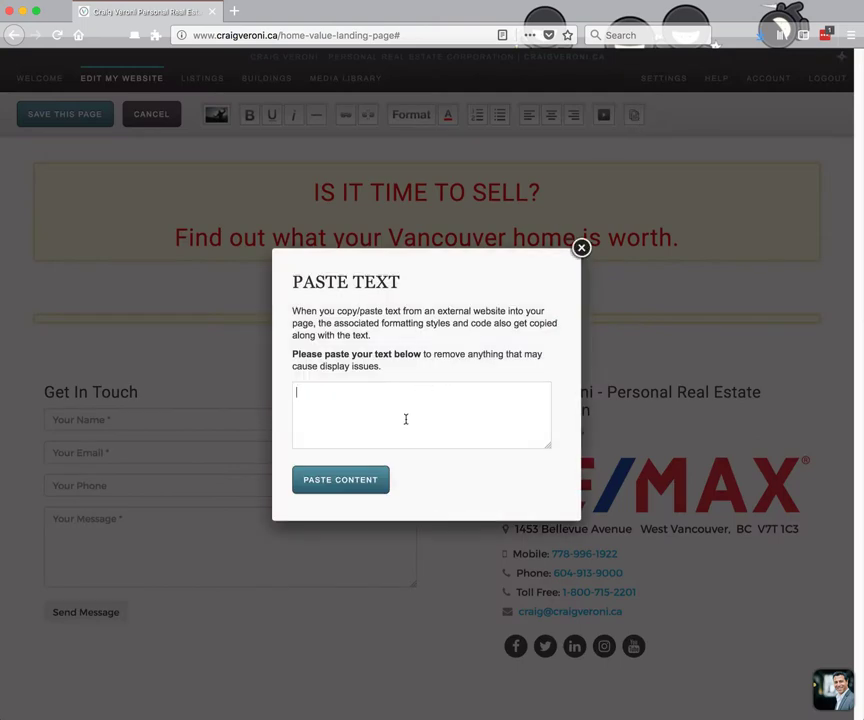
- Paste two Lorem ipsum paragraphs as plain text into the right block, redoing the paste once
text(Lorem ipsum dolor sit amet, consectetur adipiscing elit. Phasellus elit elit, suscipit eu turpis sed, pretium efficitur tellus.  Mauris blandit, enim eu tincidunt pretium, justo orci efficitur metus, sed blandit purus eros ac nunc. Donec convallis laoreet feugiat. Nulla facilisi. Vivamus ac sollicitudin felis. Mauris facilisis, nisi id tempor dapibus, enim tellus laoreet libero, non consectetur quam turpis a nisi. Morbi accumsan pulvinar elementum.)
click(362, 486)
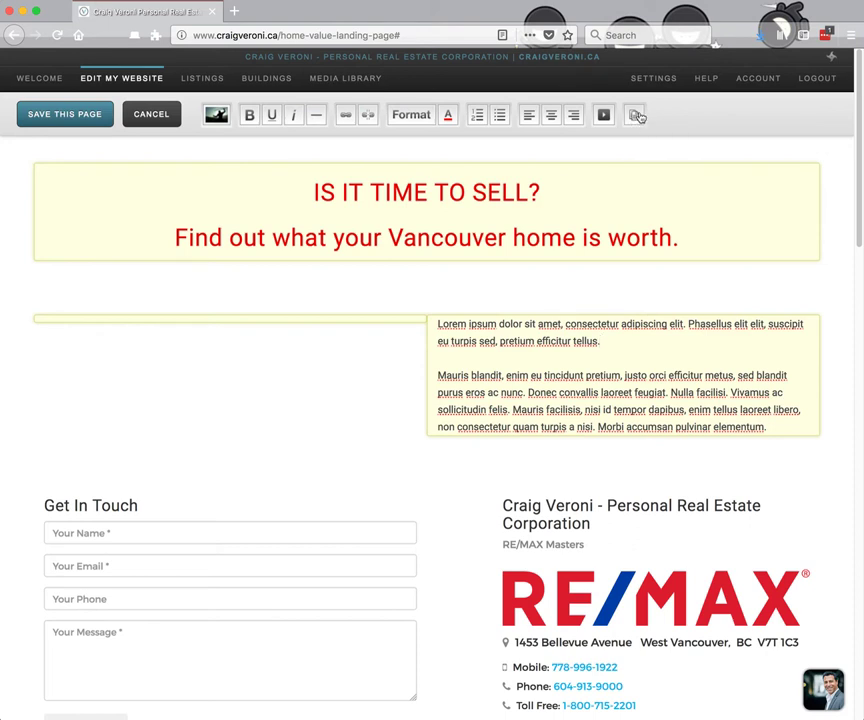
key(super+a)
key(super+x)
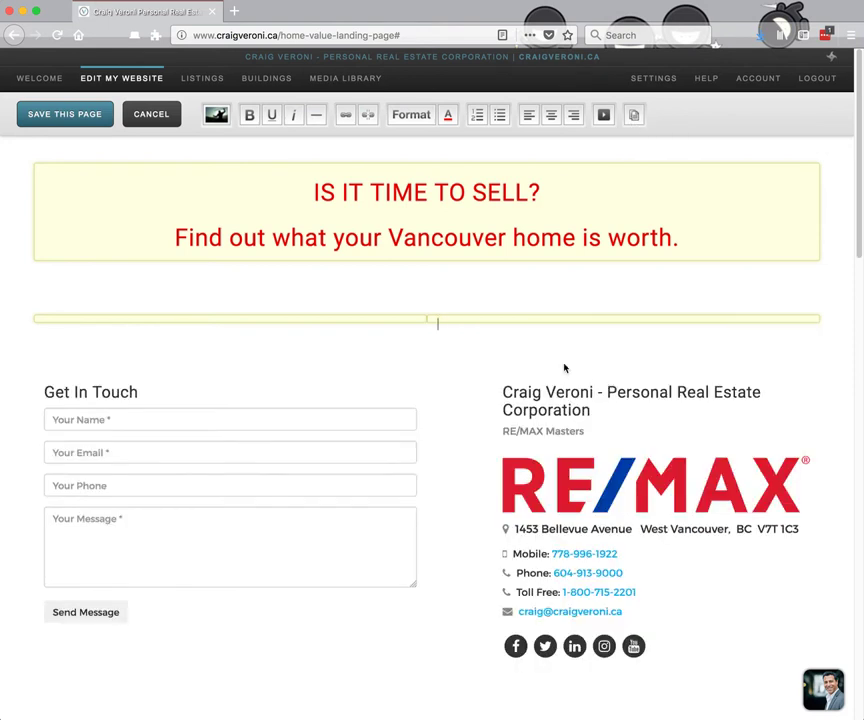
click(633, 117)
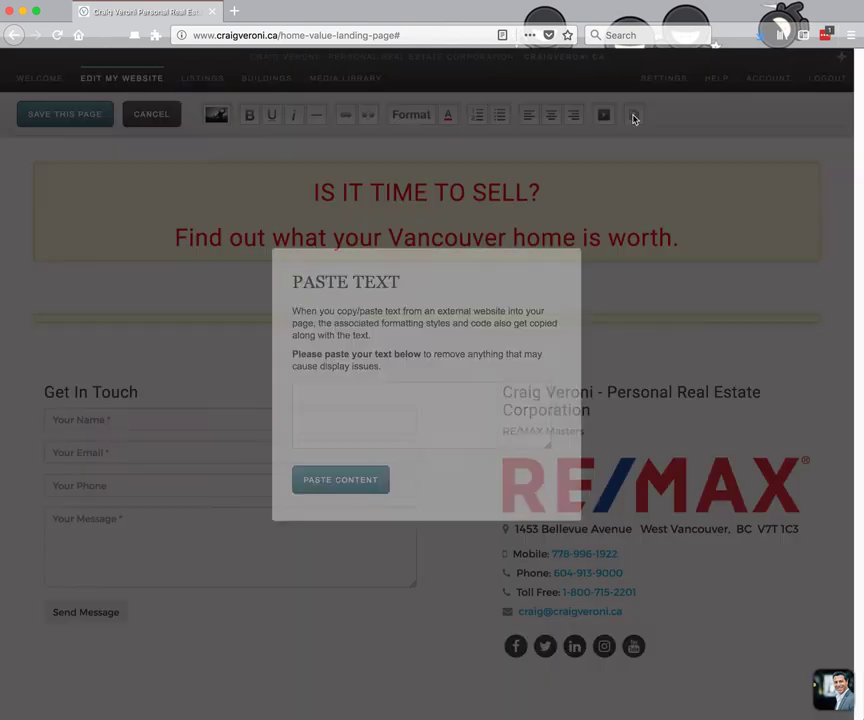
key(super+v)
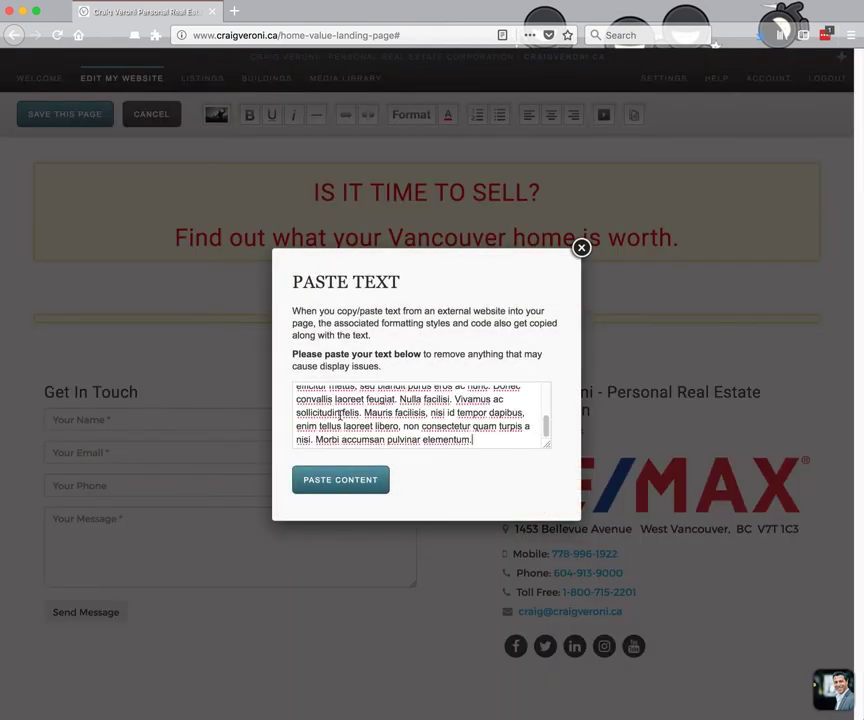
click(338, 487)
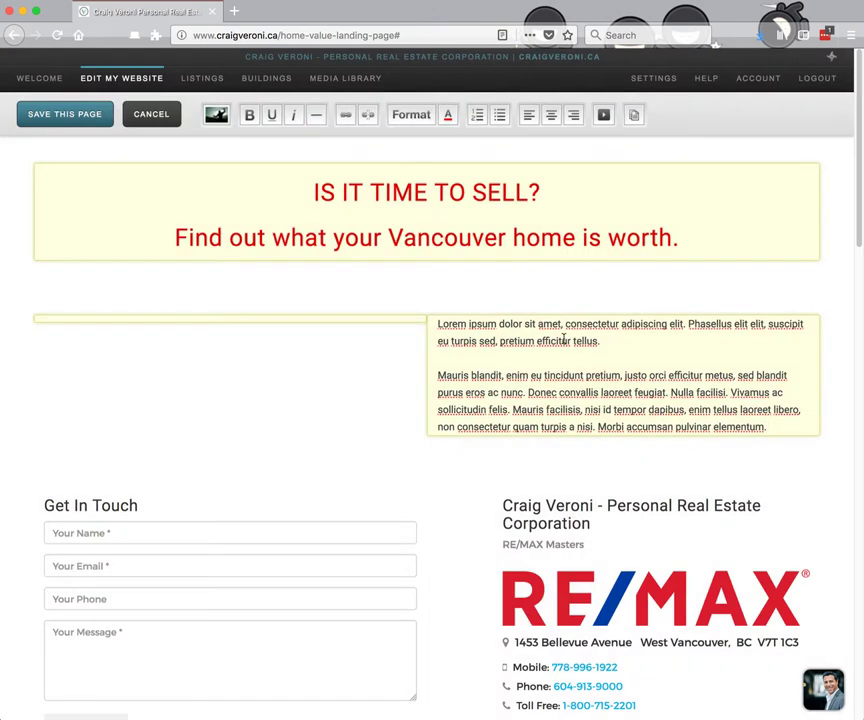
drag(626, 341, 436, 323)
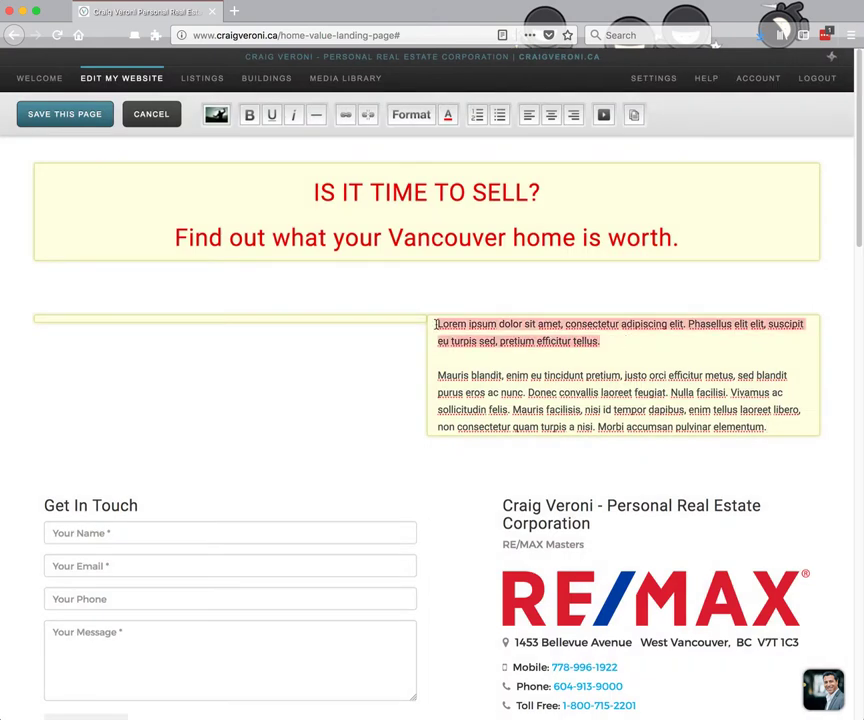
click(590, 346)
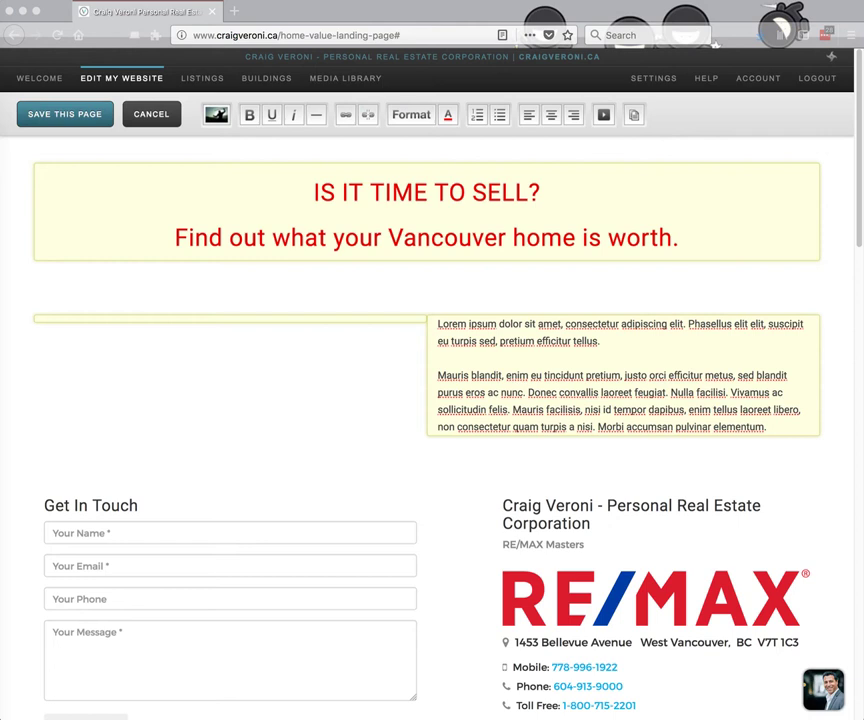
click(181, 318)
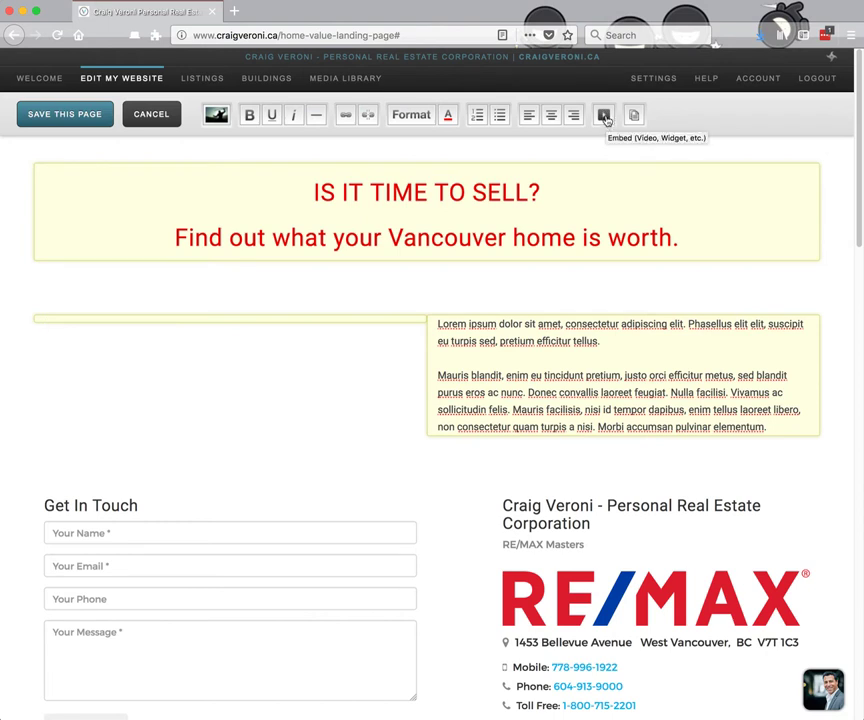
- Embed the Seller CMA Ad YouTube iframe in the left block and remove the blank line below
click(605, 119)
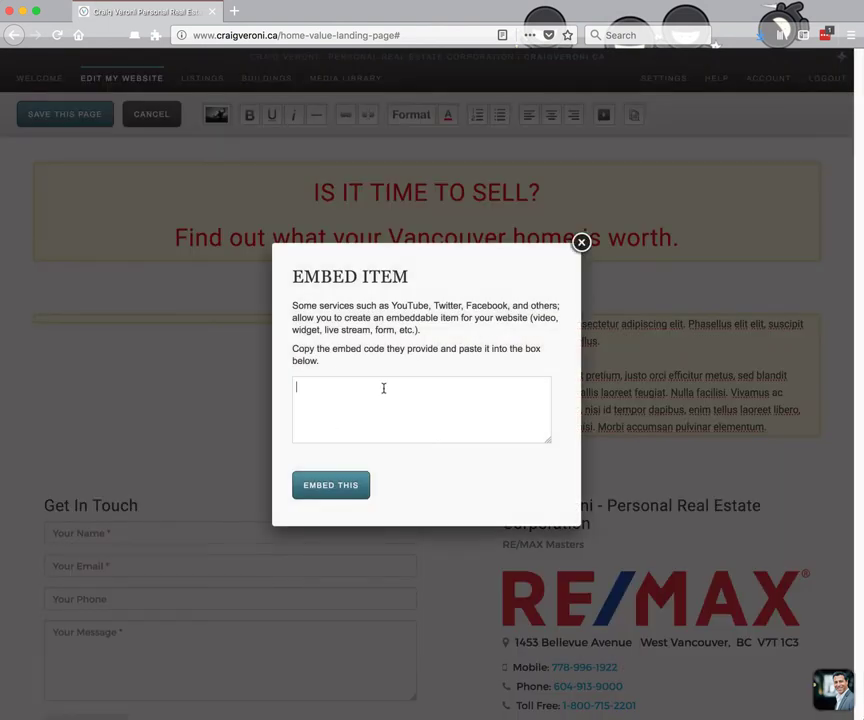
key(super+v)
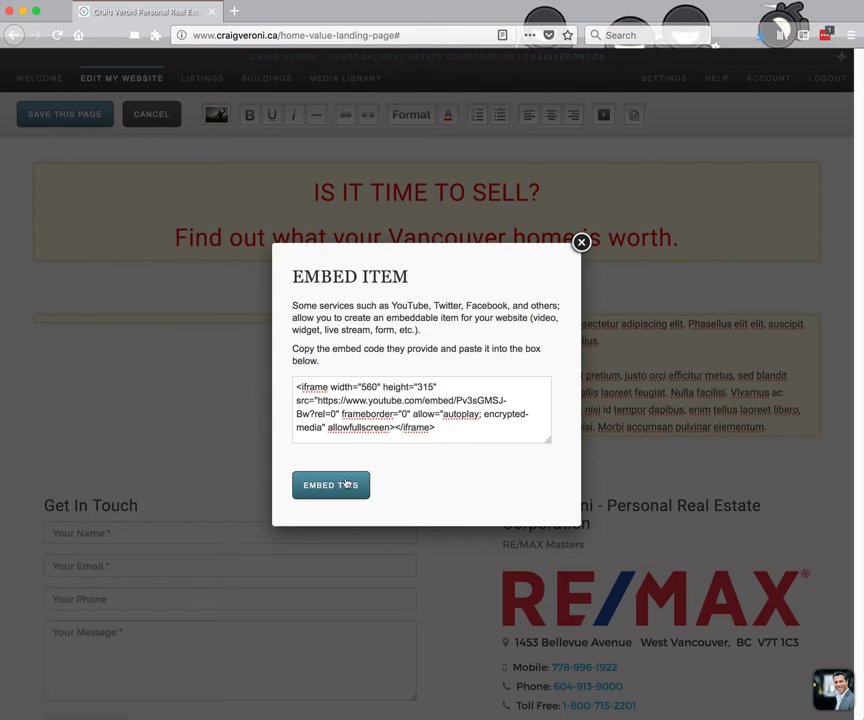
click(330, 492)
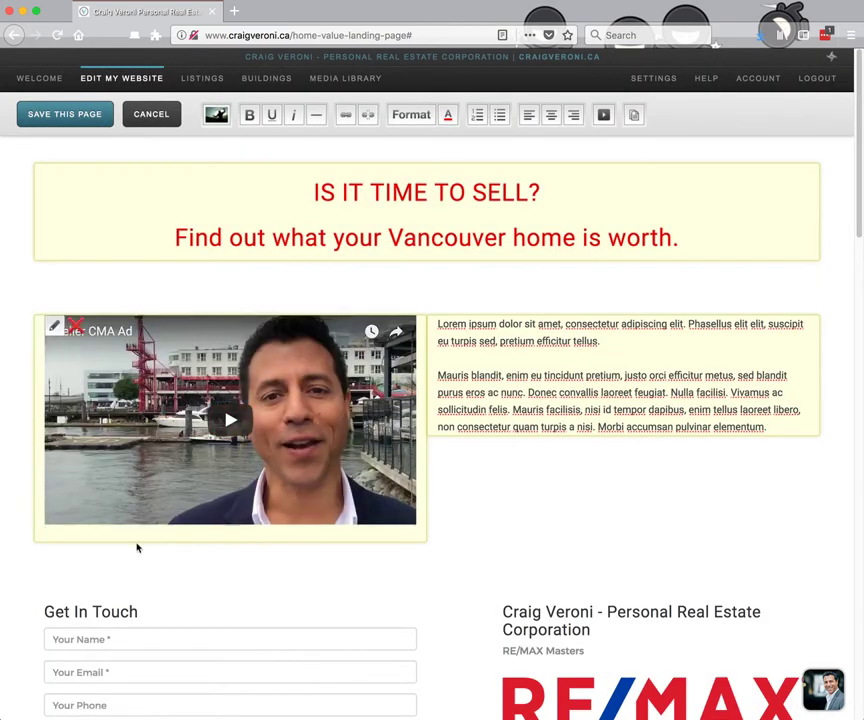
key(BackSpace)
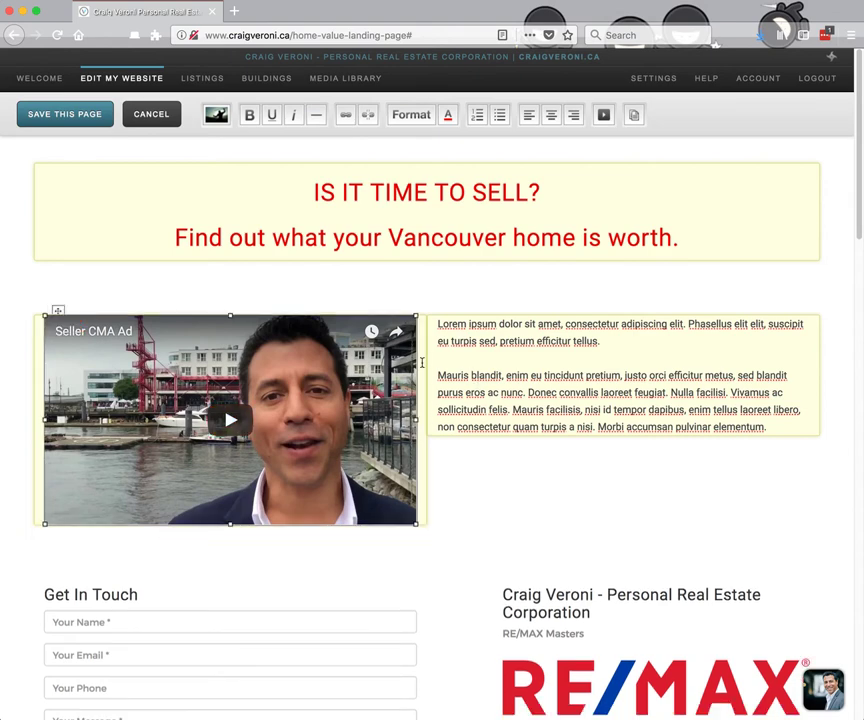
- Rename the Testimonials heading to 'What People are Saying'
scroll(441, 358, down, 10)
scroll(441, 360, down, 2)
double_click(386, 389)
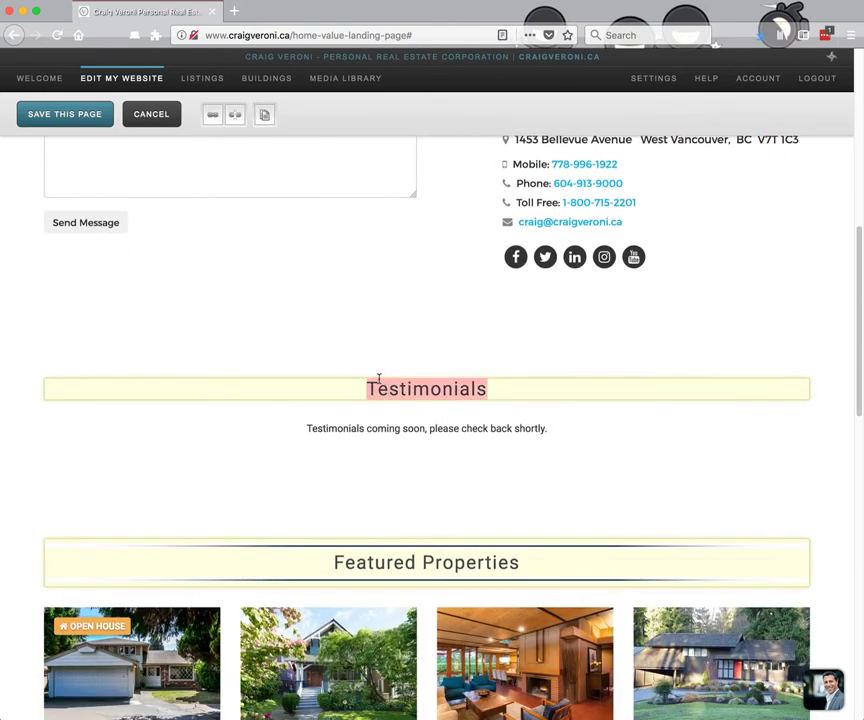
text(What P)
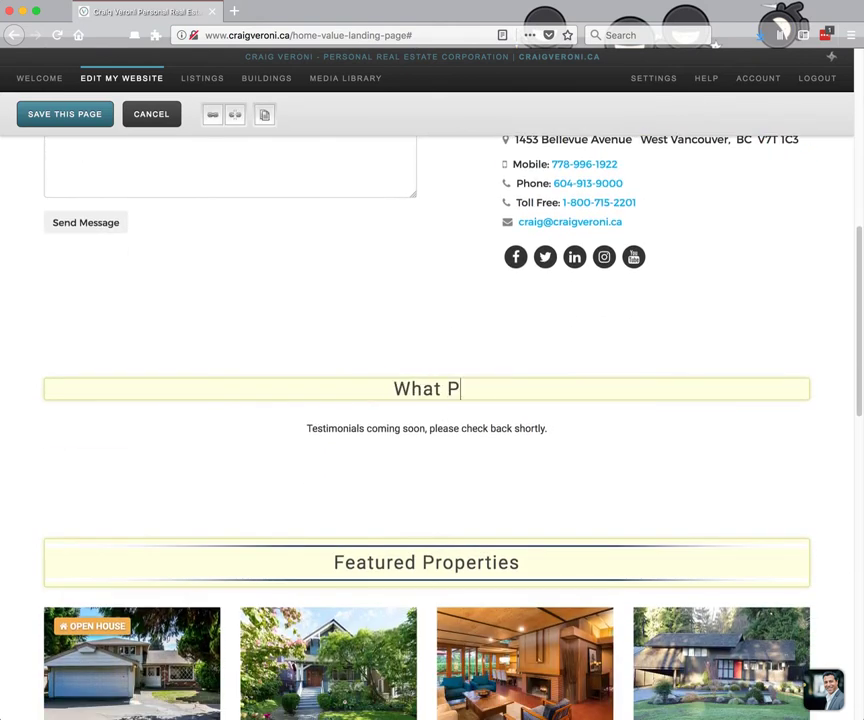
text(eople are Saying)
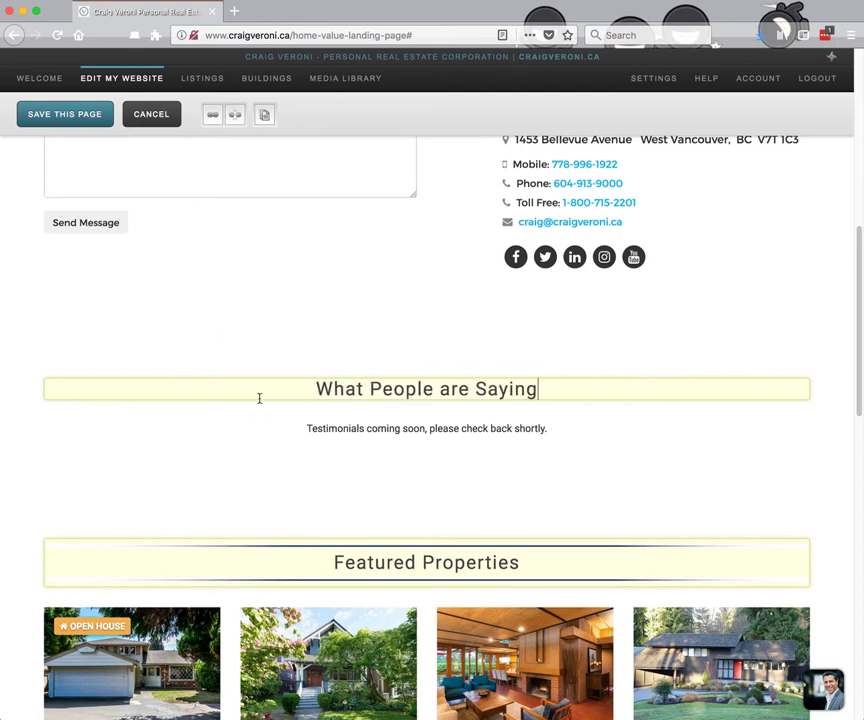
- Change the Featured Properties heading to 'SOLD BY' plus the agent's first name
scroll(266, 404, down, 3)
drag(334, 444, 522, 444)
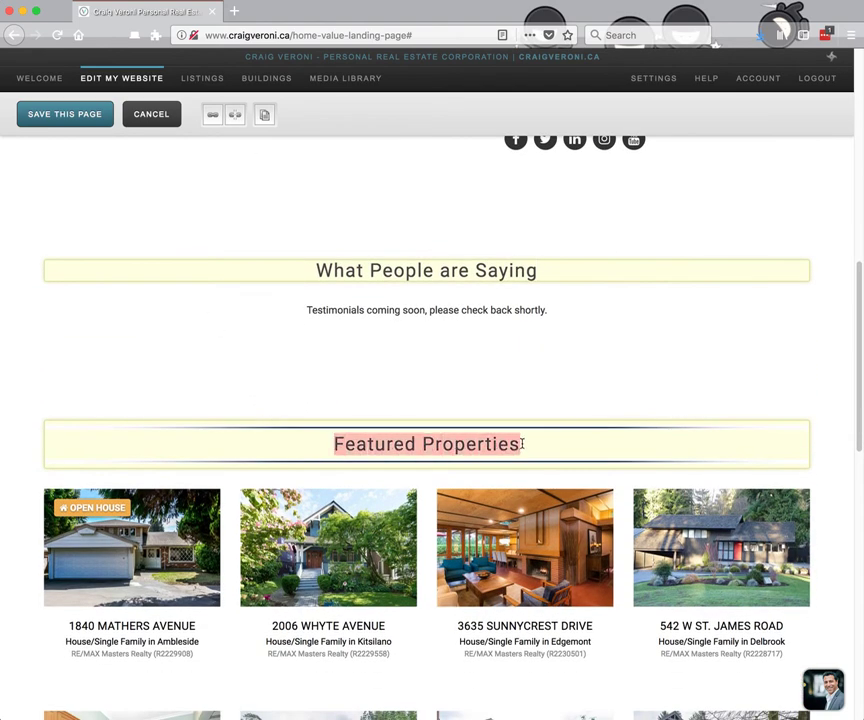
text(SOLD)
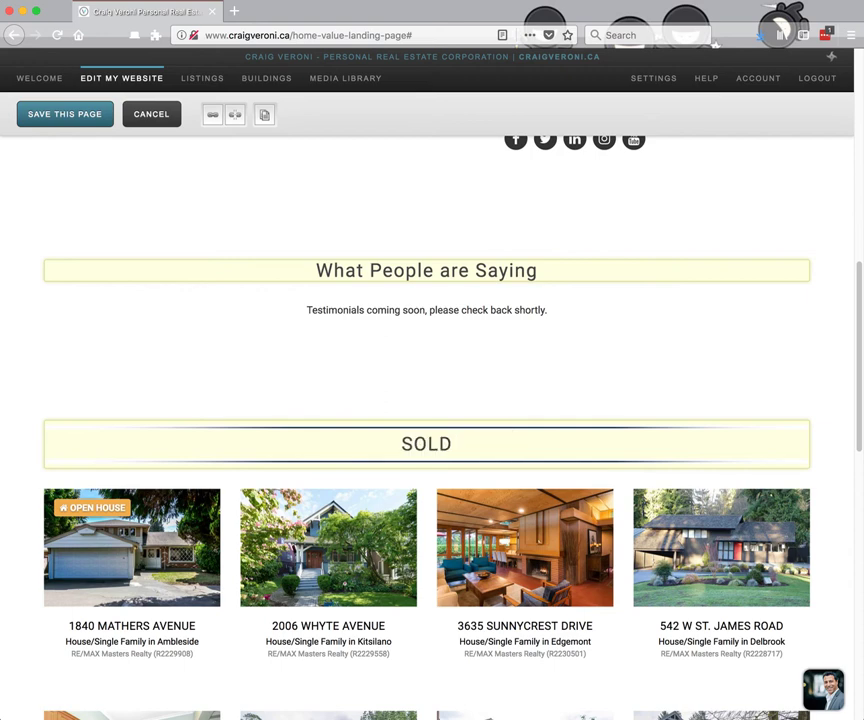
text( BY CRAIG)
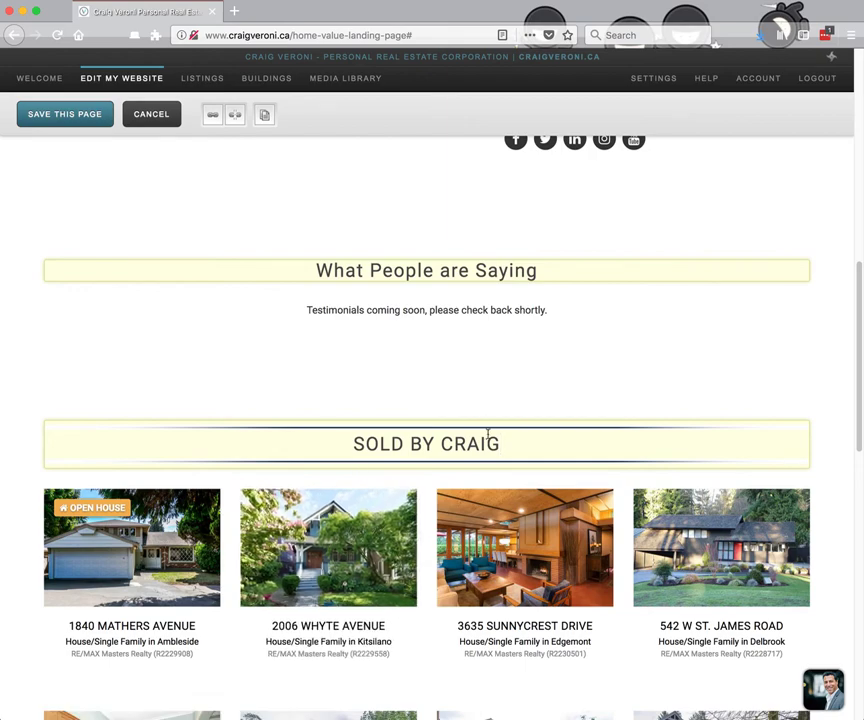
scroll(487, 440, up, 2)
scroll(490, 446, up, 10)
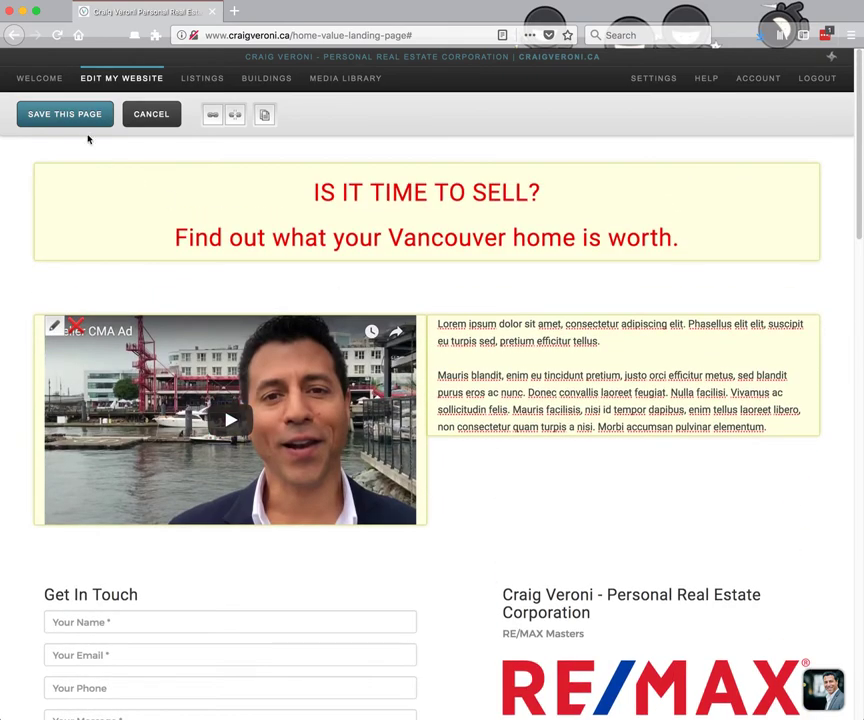
click(81, 117)
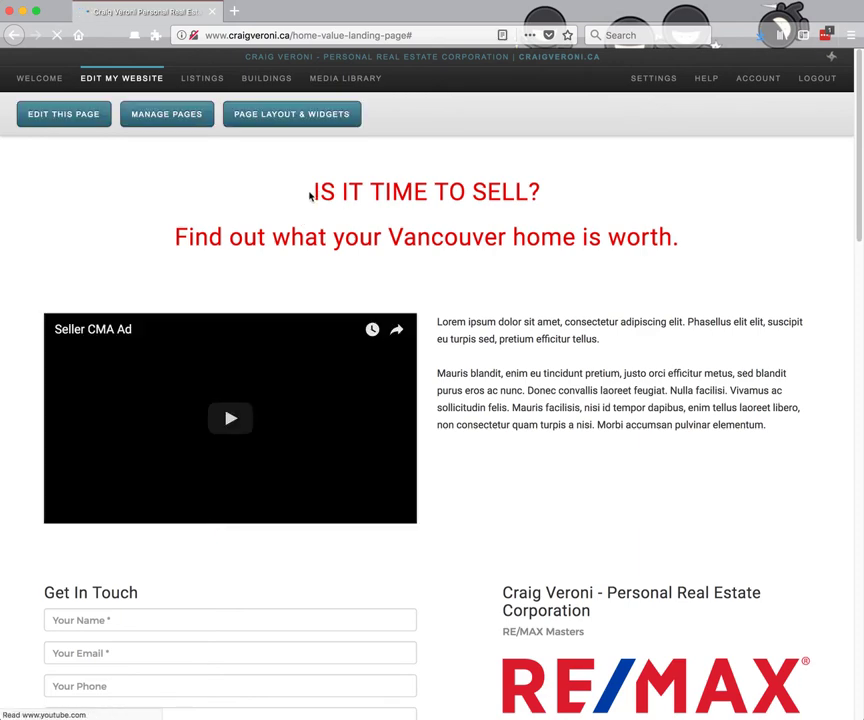
scroll(517, 386, down, 3)
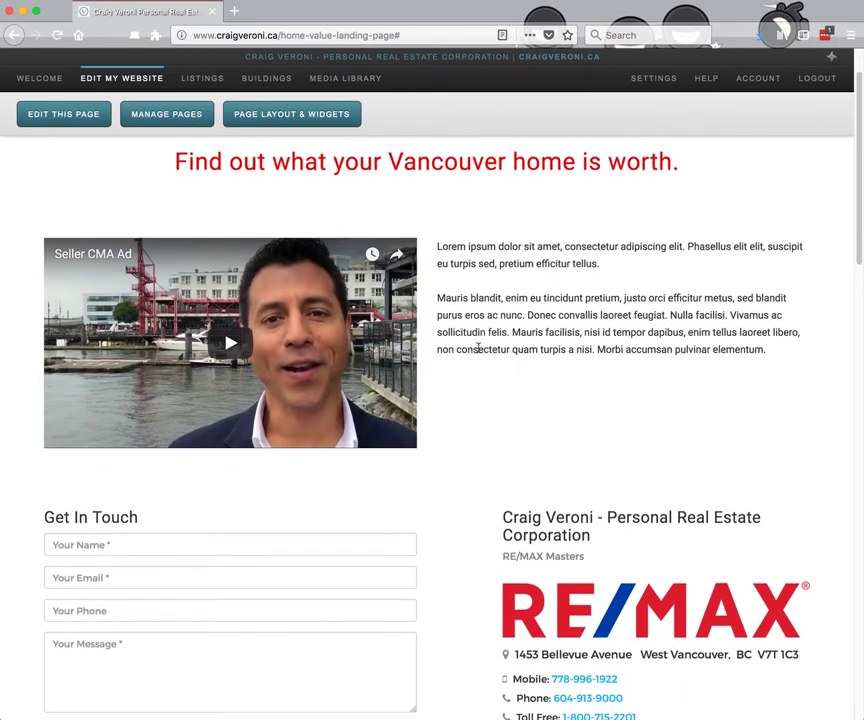
scroll(505, 318, up, 3)
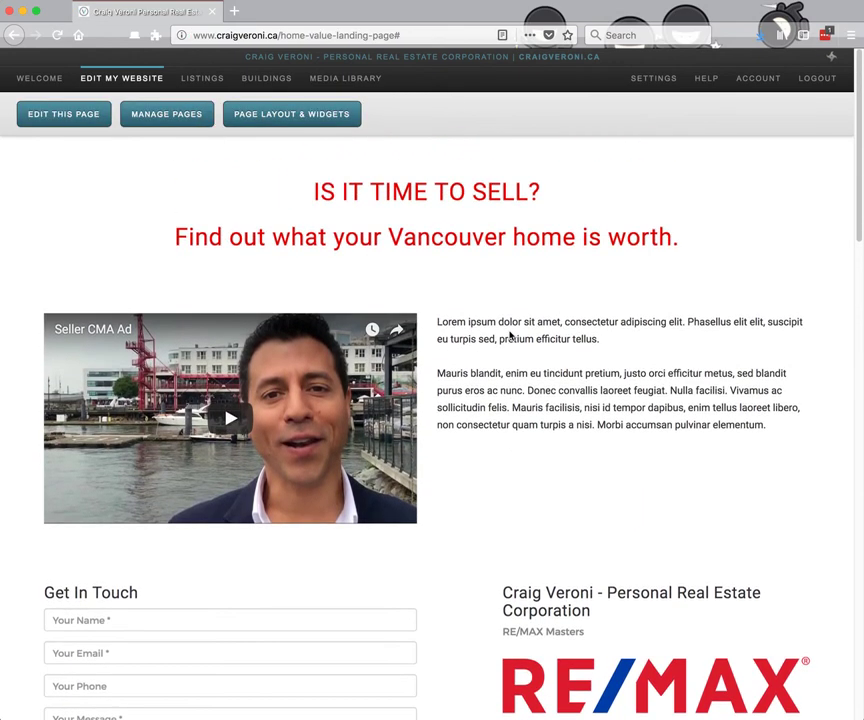
click(246, 30)
drag(281, 35, 405, 35)
click(408, 34)
click(465, 309)
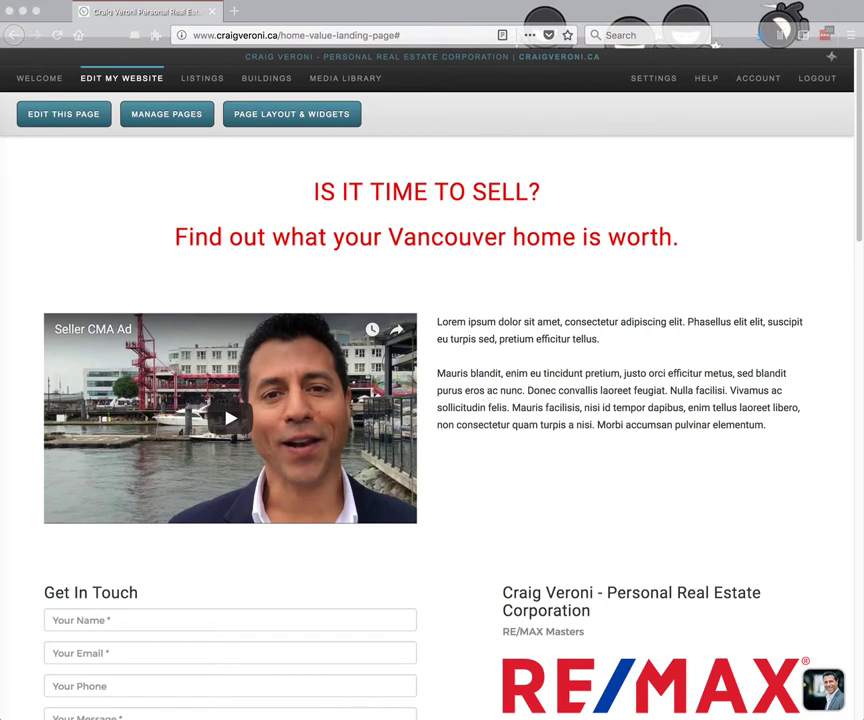
click(471, 314)
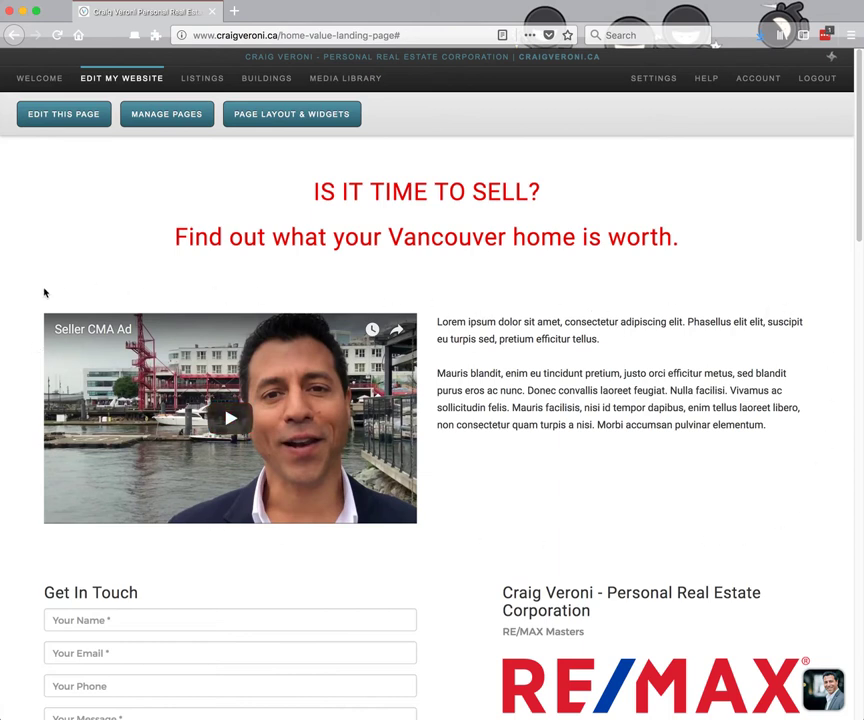
- Give the Content: 2 Columns (Equal) section a #e5e5e5 background and save the layout
click(289, 120)
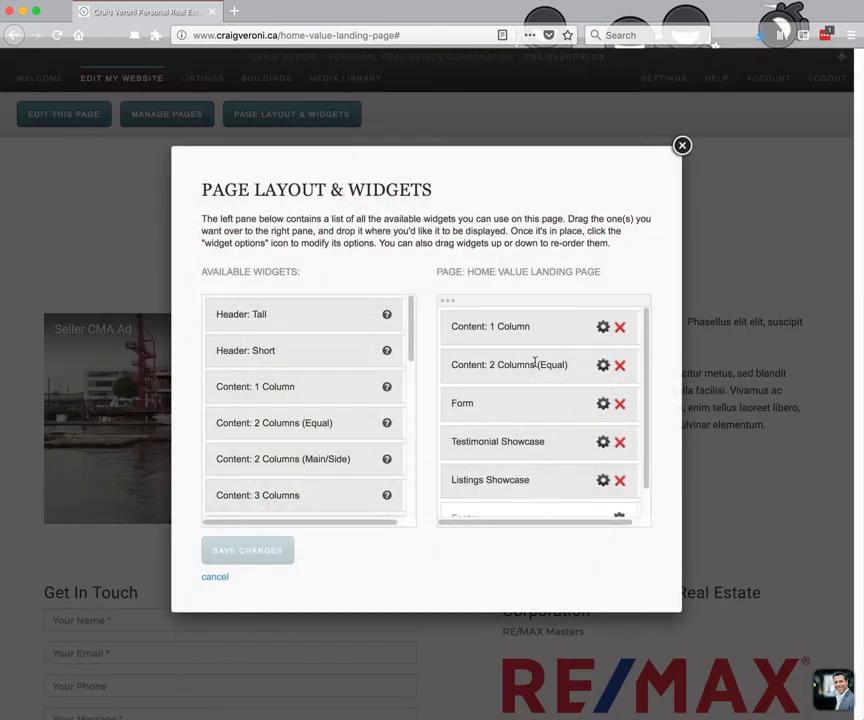
mouse_move(453, 365)
mouse_down()
mouse_move(575, 370)
mouse_move(447, 368)
mouse_move(460, 370)
mouse_up()
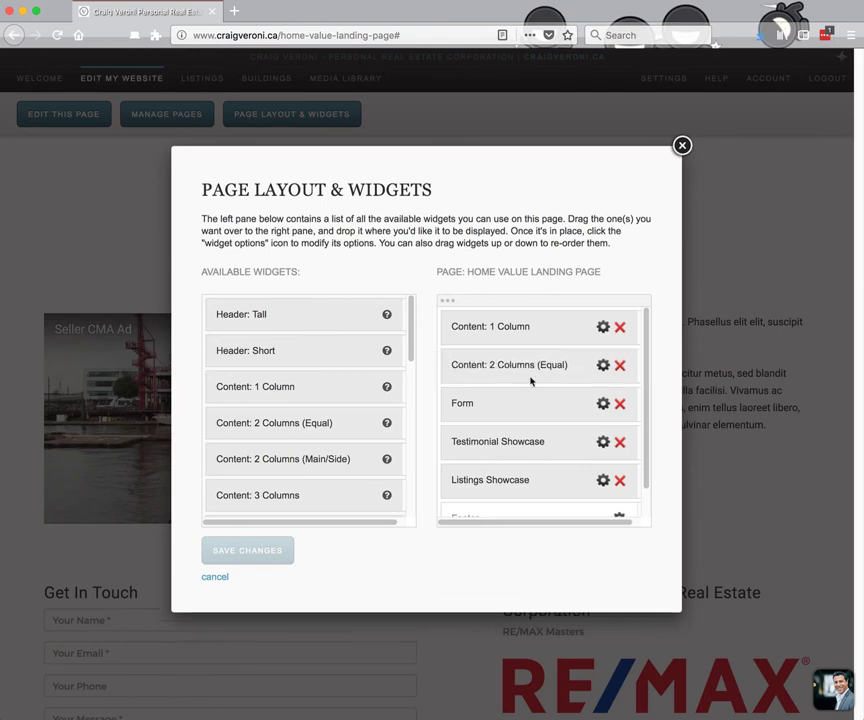
click(603, 366)
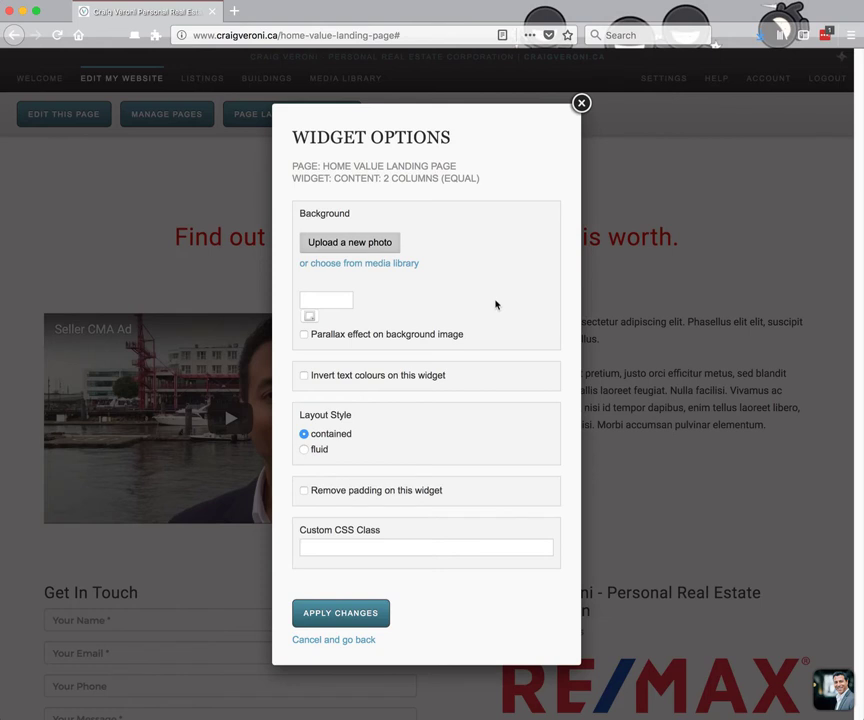
click(338, 299)
drag(321, 332, 296, 333)
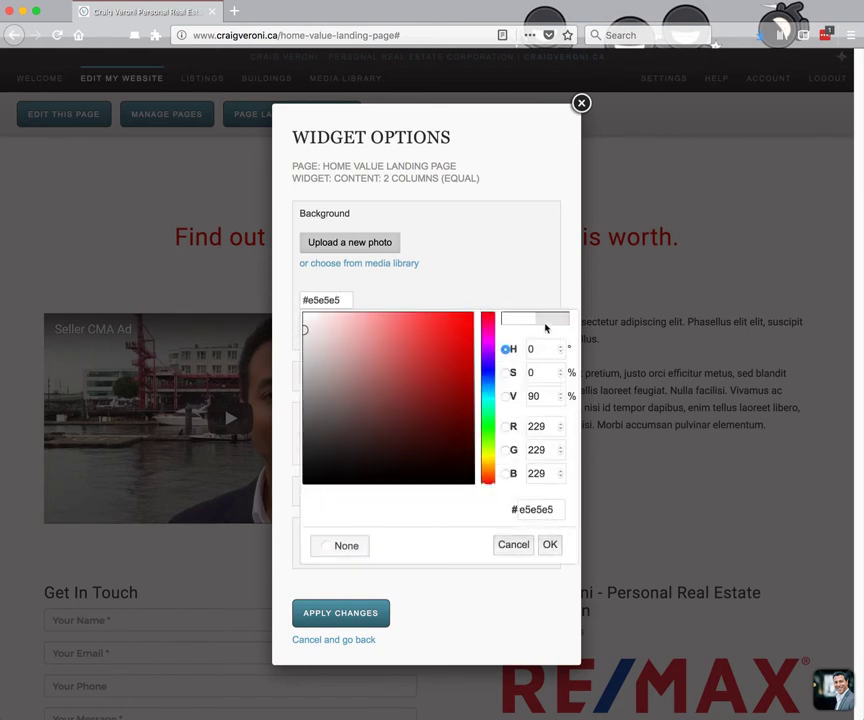
click(550, 545)
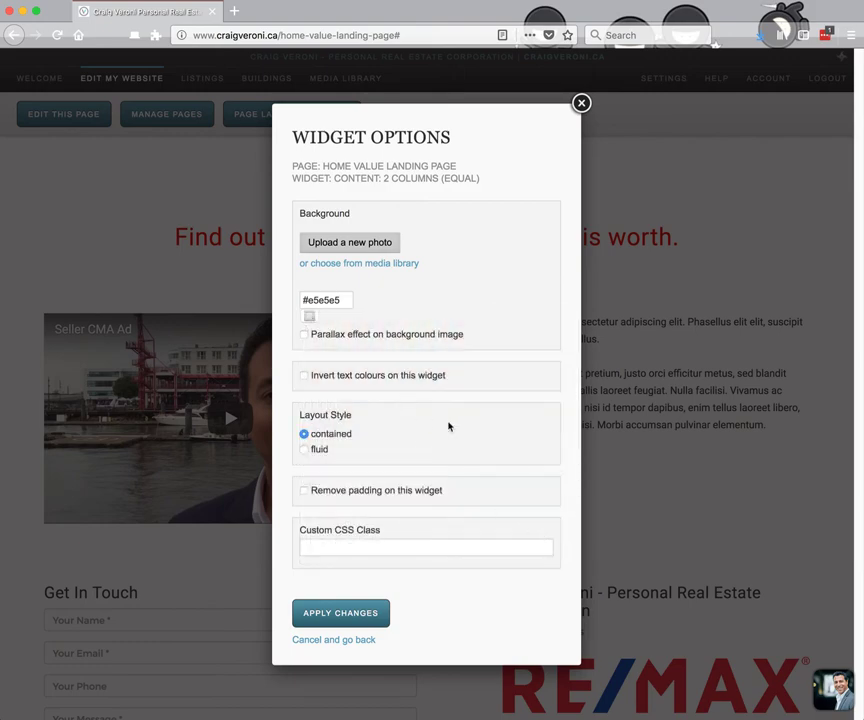
click(339, 614)
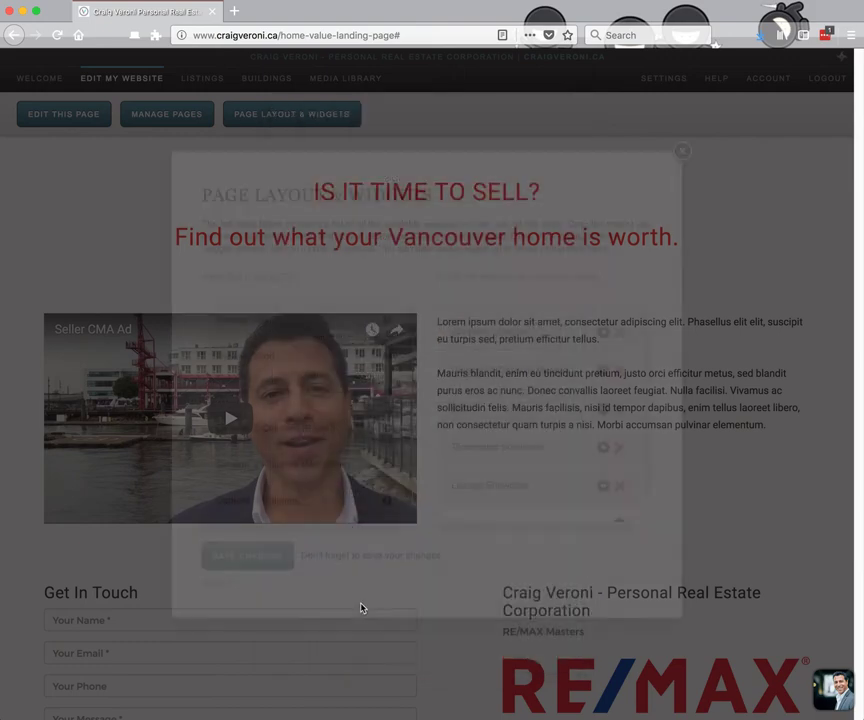
click(250, 558)
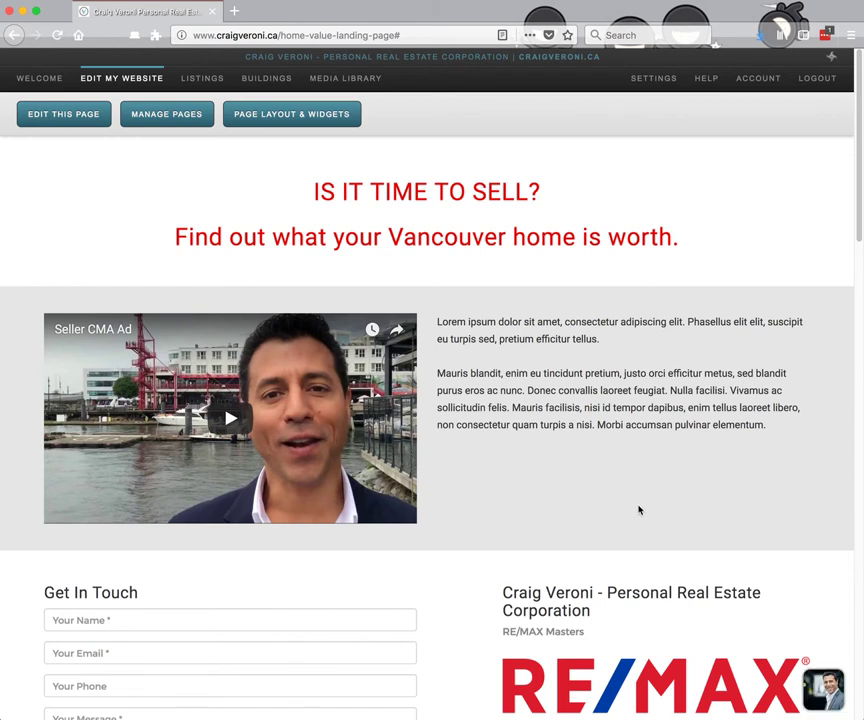
scroll(486, 478, down, 1)
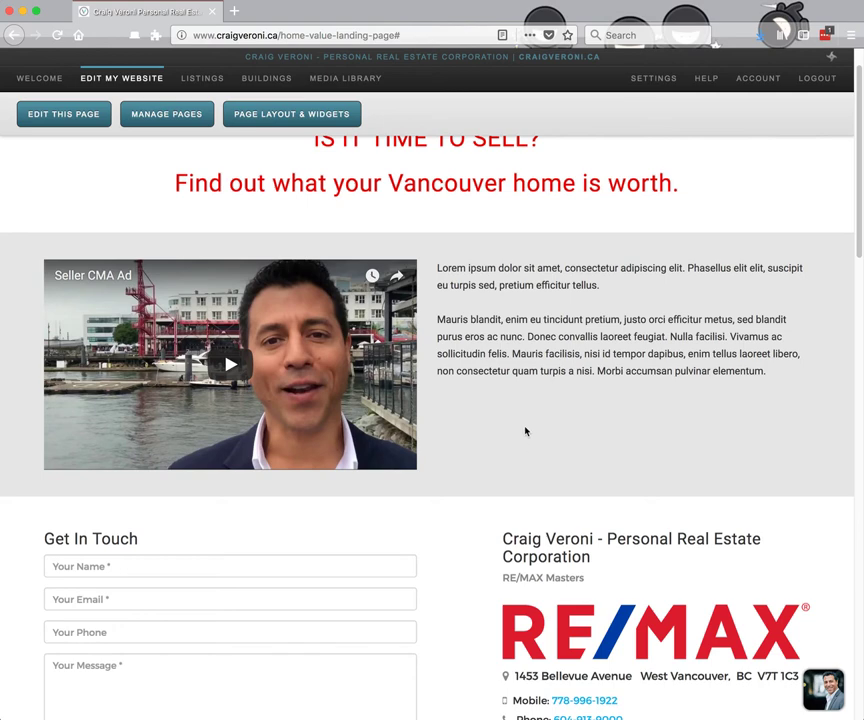
scroll(525, 430, down, 1)
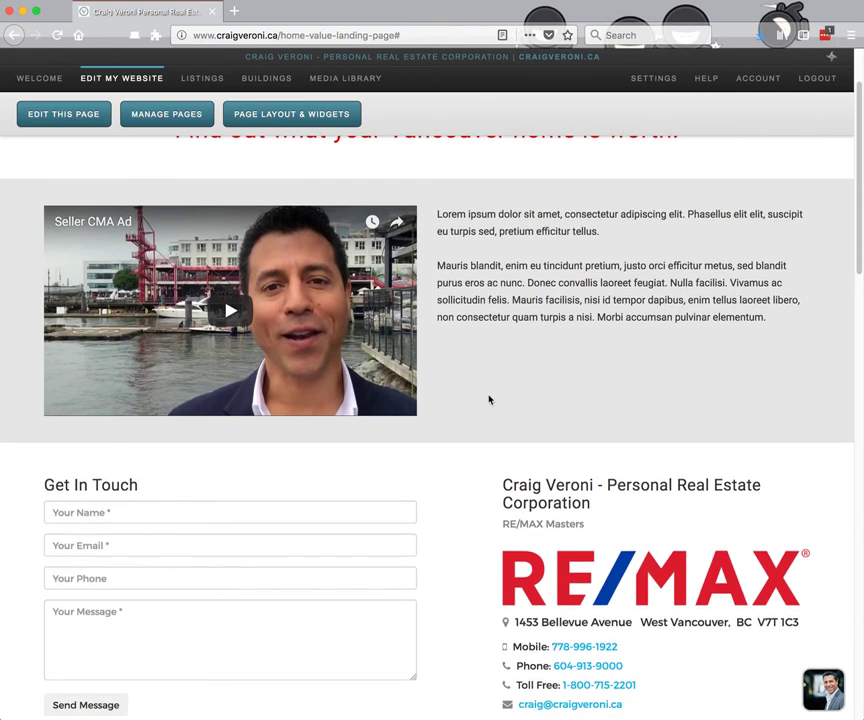
scroll(493, 401, down, 2)
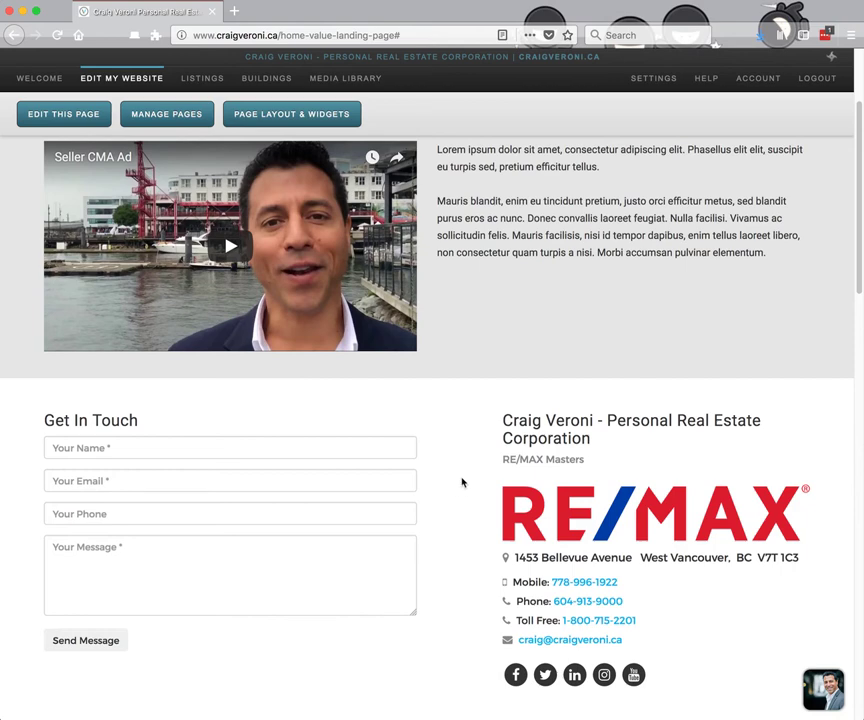
- Change the page's form widget to the Sellers form type and save the layout
click(312, 117)
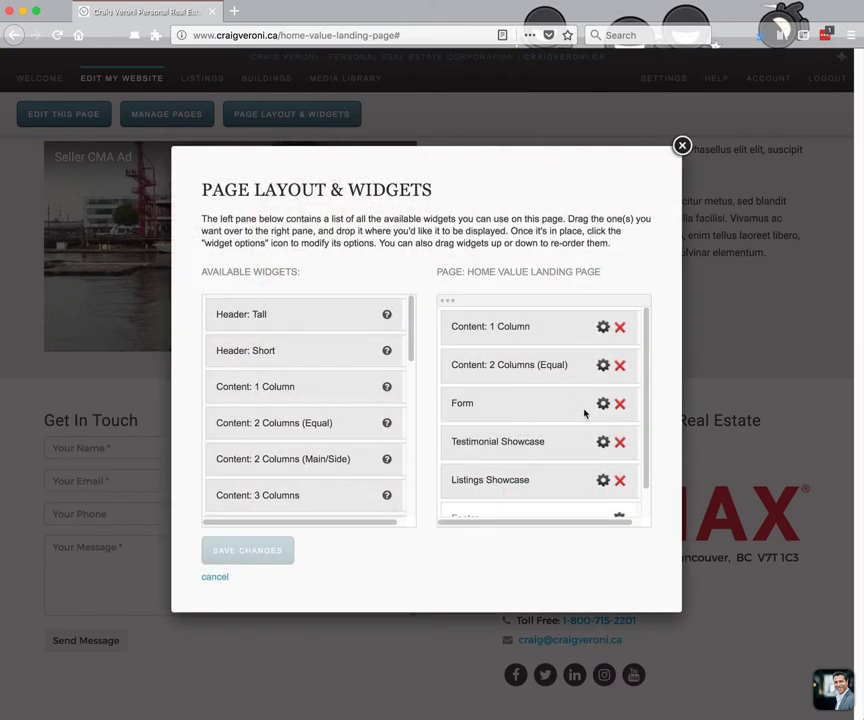
click(603, 403)
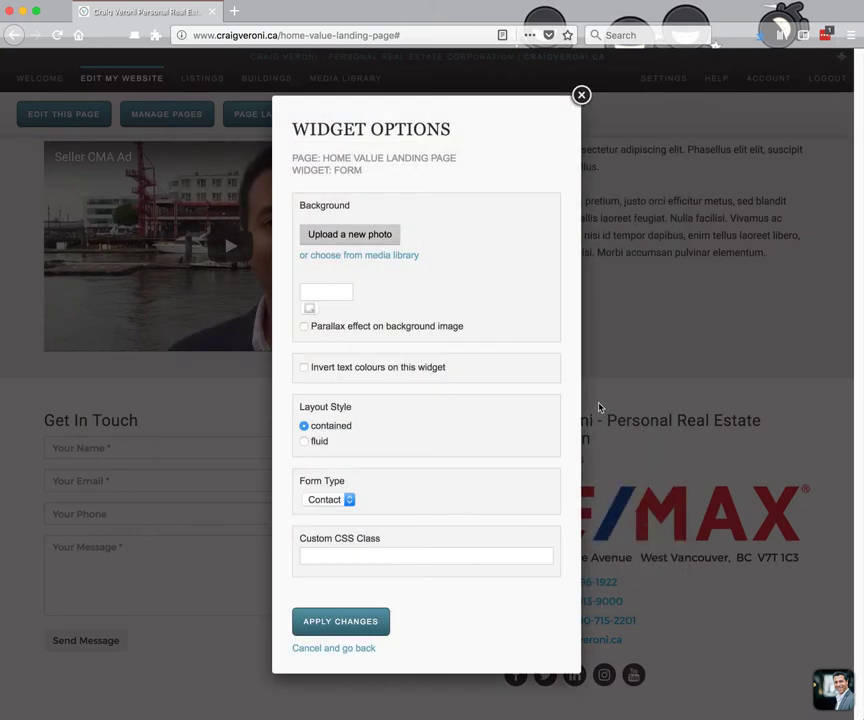
click(351, 503)
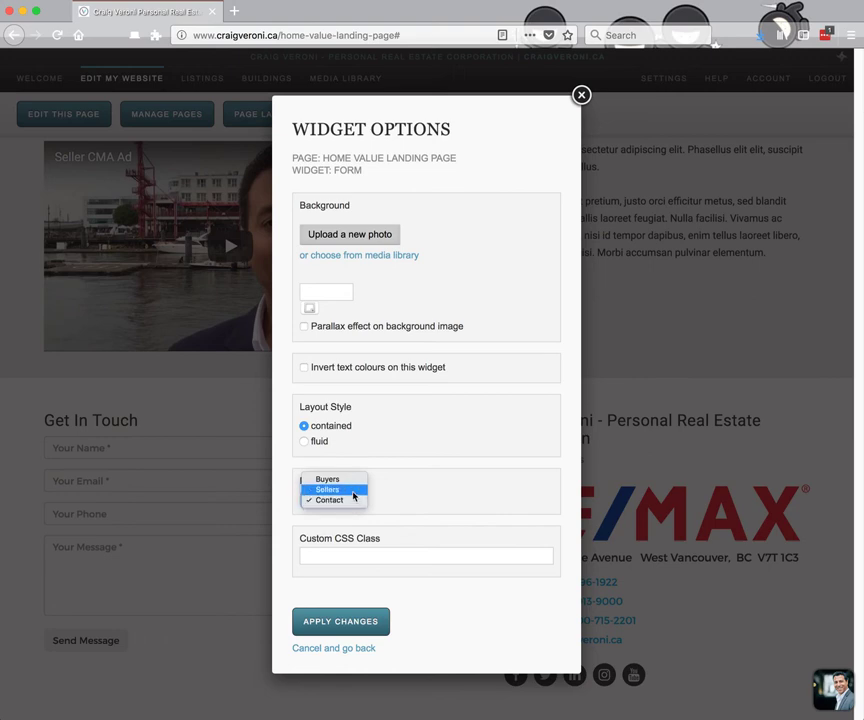
click(340, 489)
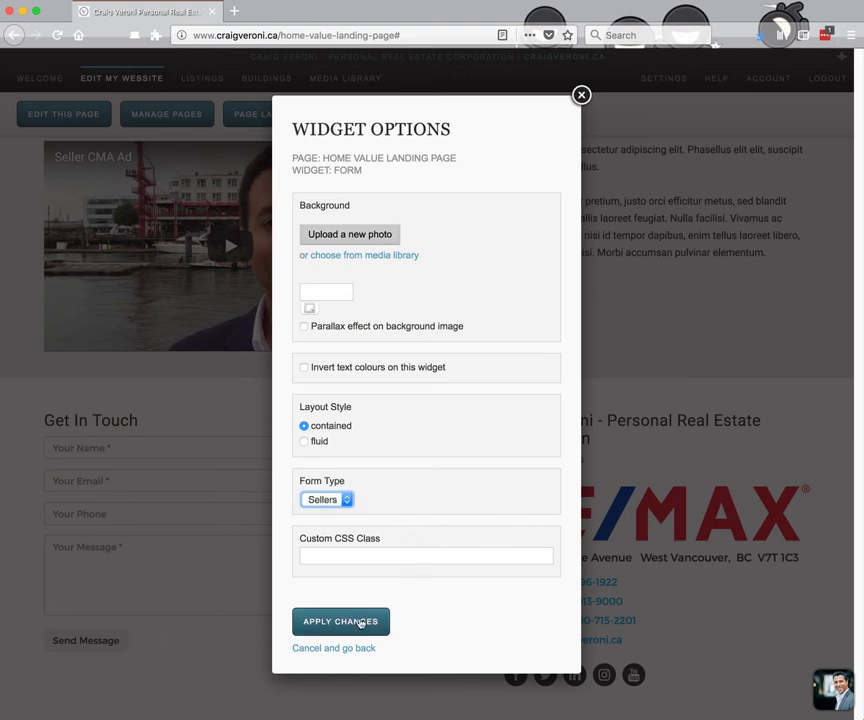
click(360, 621)
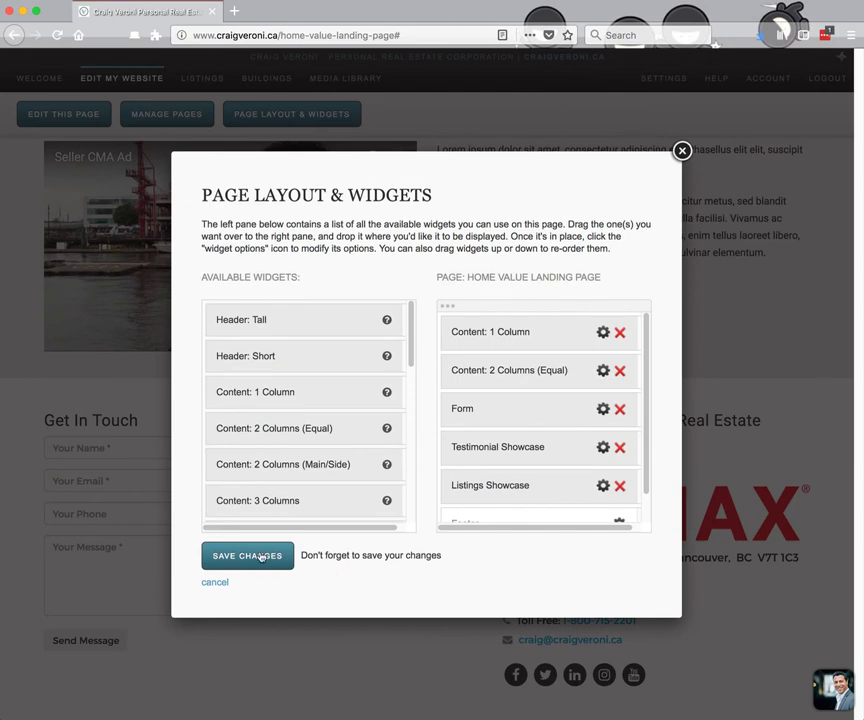
click(260, 555)
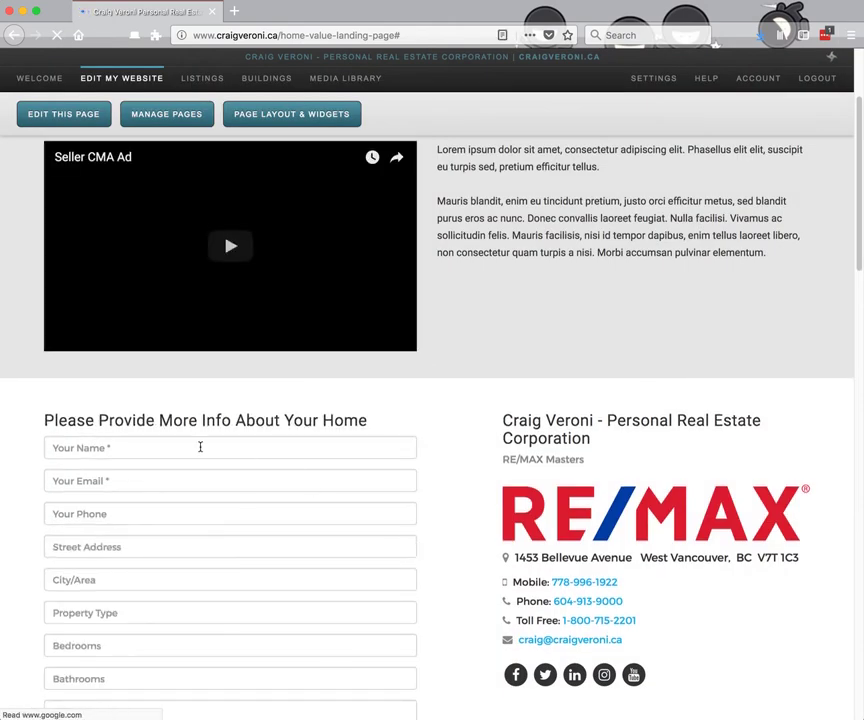
drag(44, 421, 364, 421)
click(391, 432)
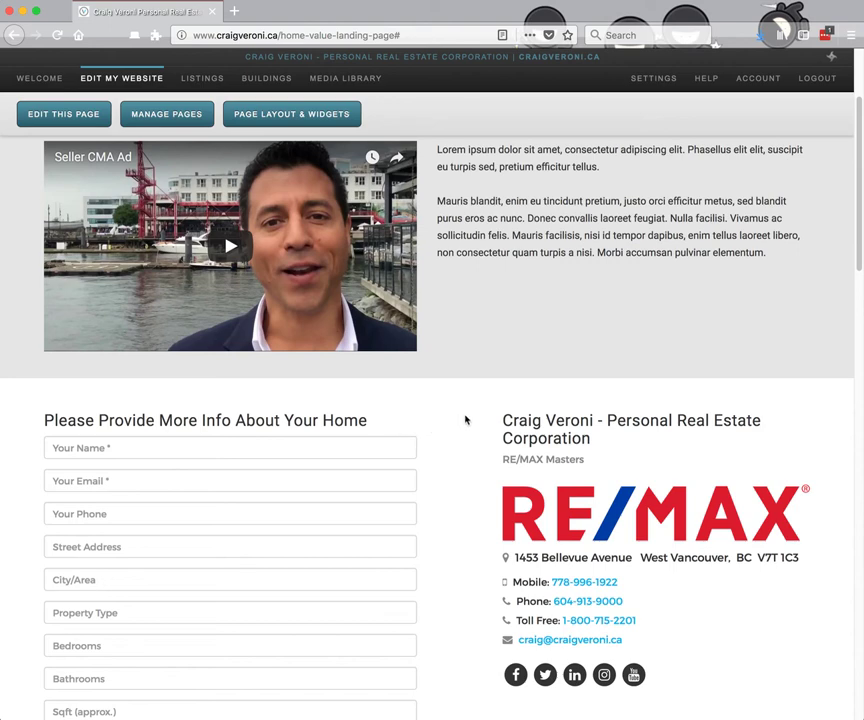
scroll(465, 420, down, 1)
scroll(245, 357, down, 3)
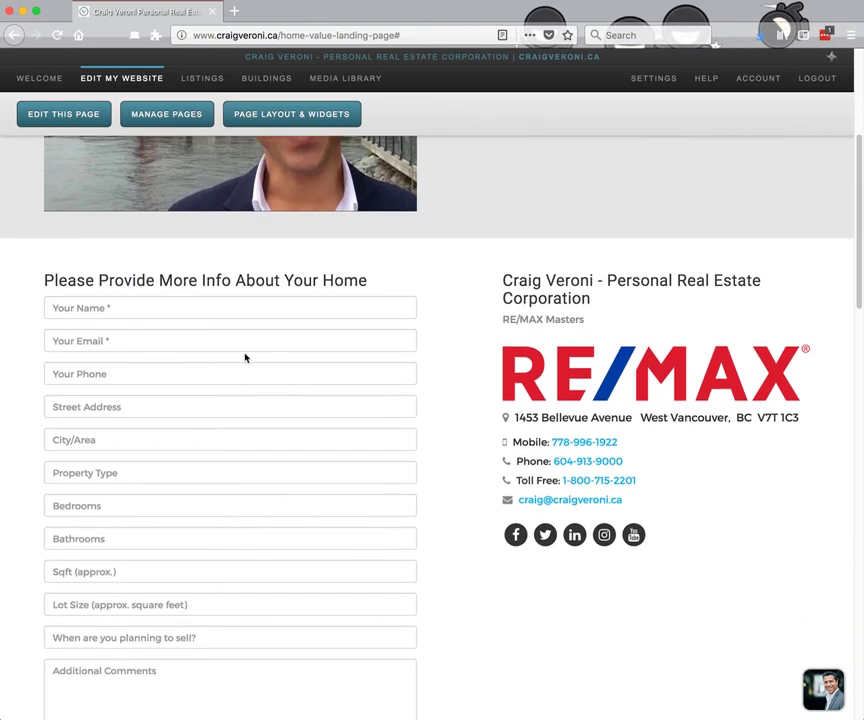
scroll(305, 516, down, 1)
scroll(268, 486, down, 2)
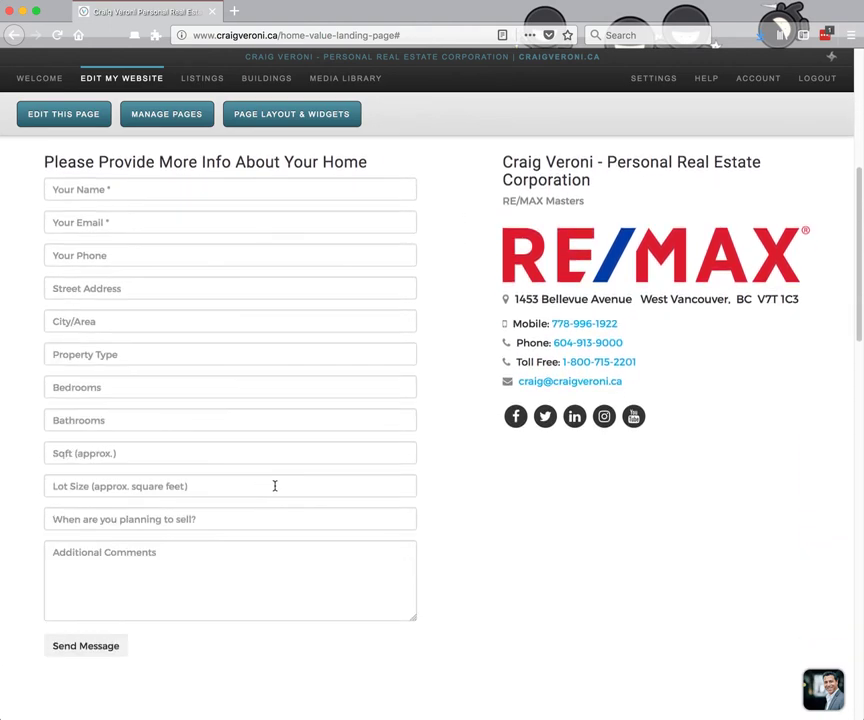
scroll(290, 486, up, 8)
drag(459, 256, 636, 357)
click(636, 357)
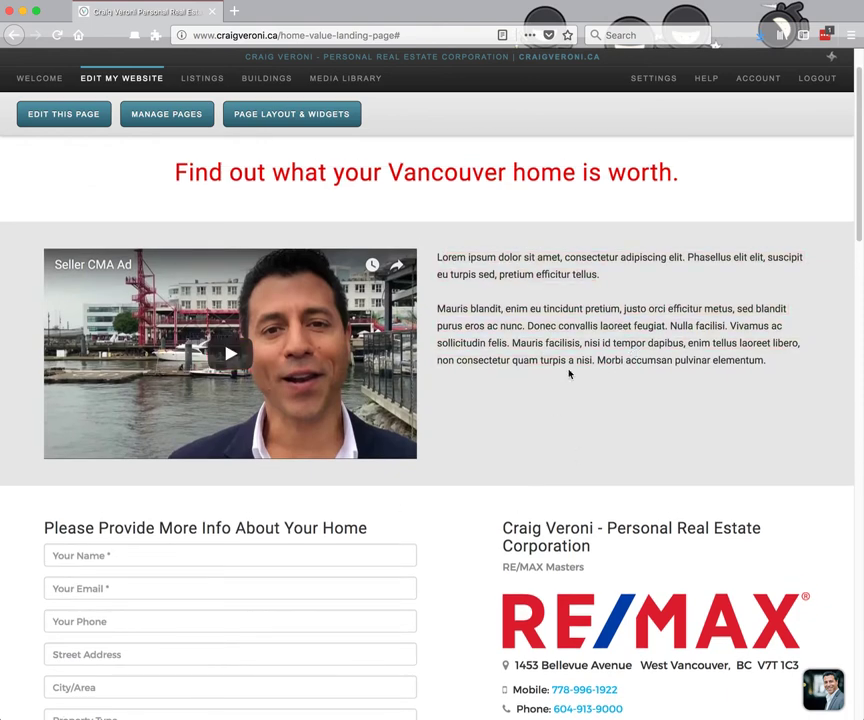
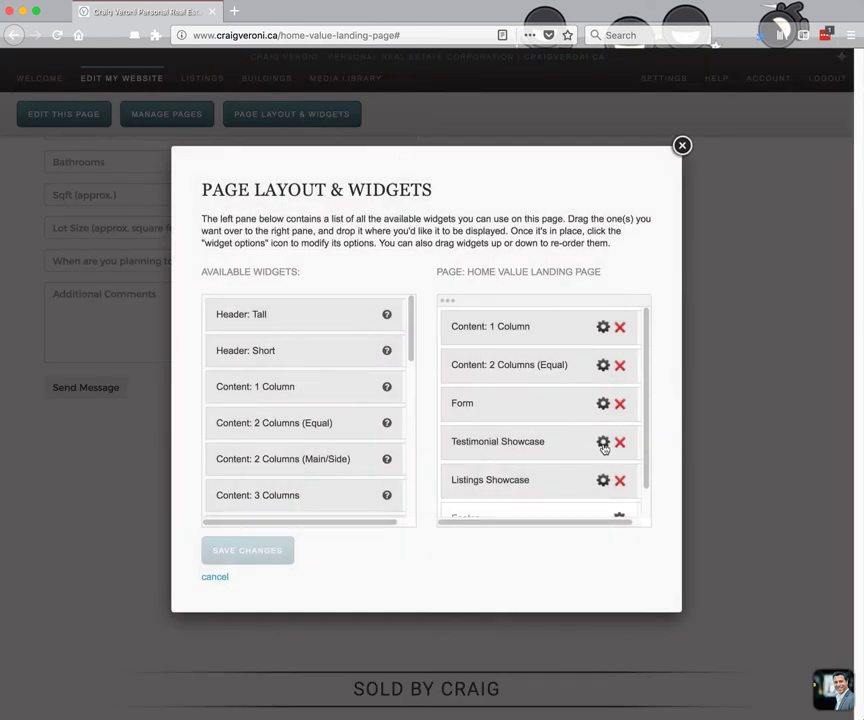
- Give the Testimonial Showcase the portrait photo from the media library as its background, with parallax on
click(603, 442)
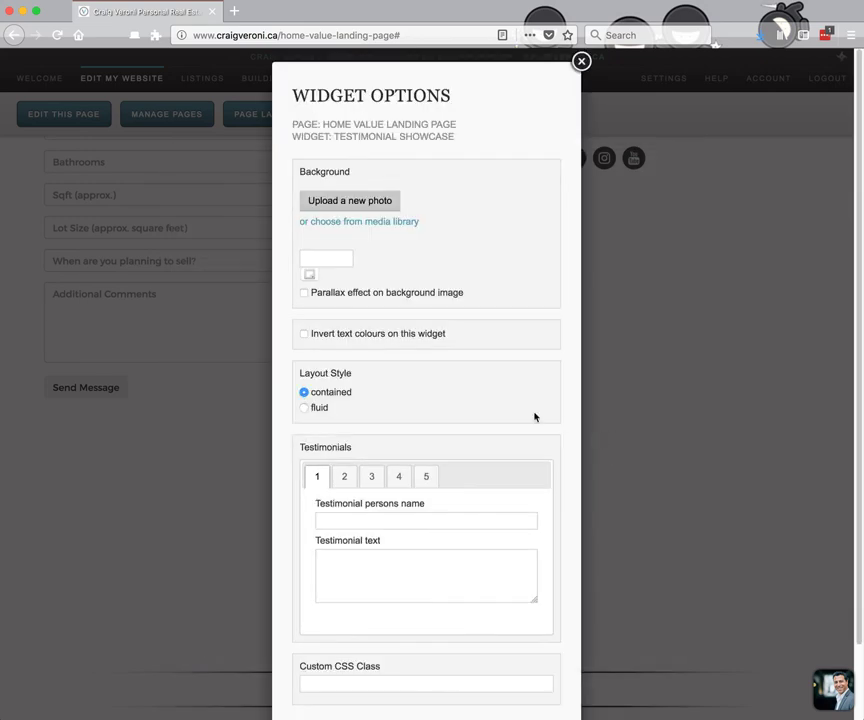
click(362, 223)
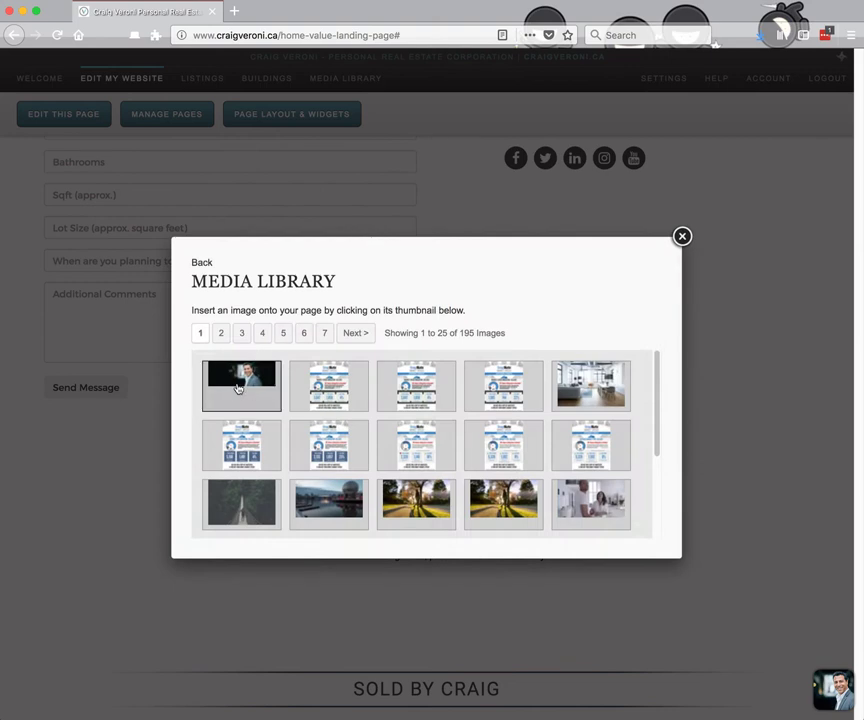
click(244, 388)
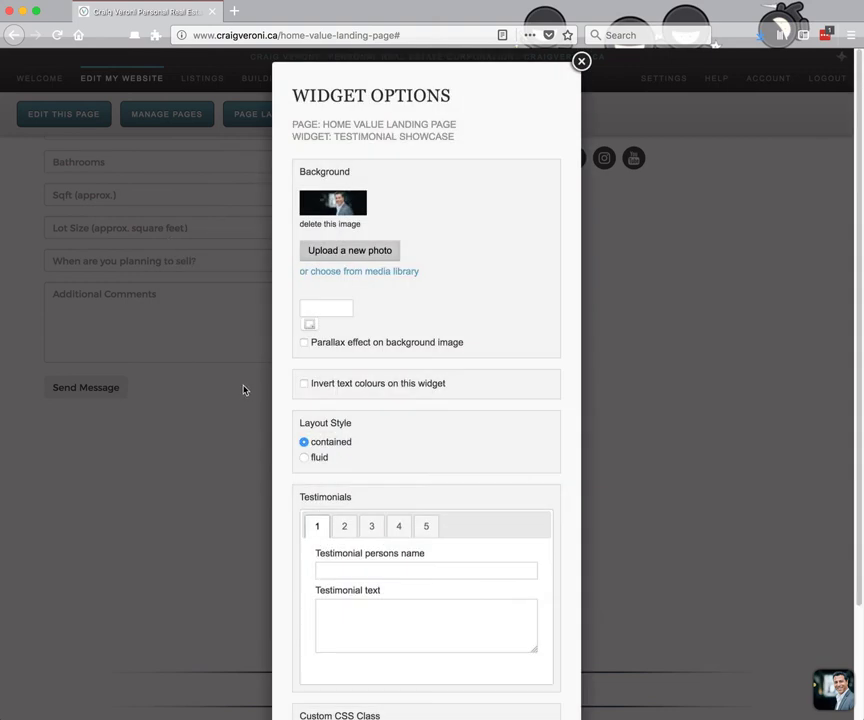
click(304, 343)
scroll(486, 392, down, 3)
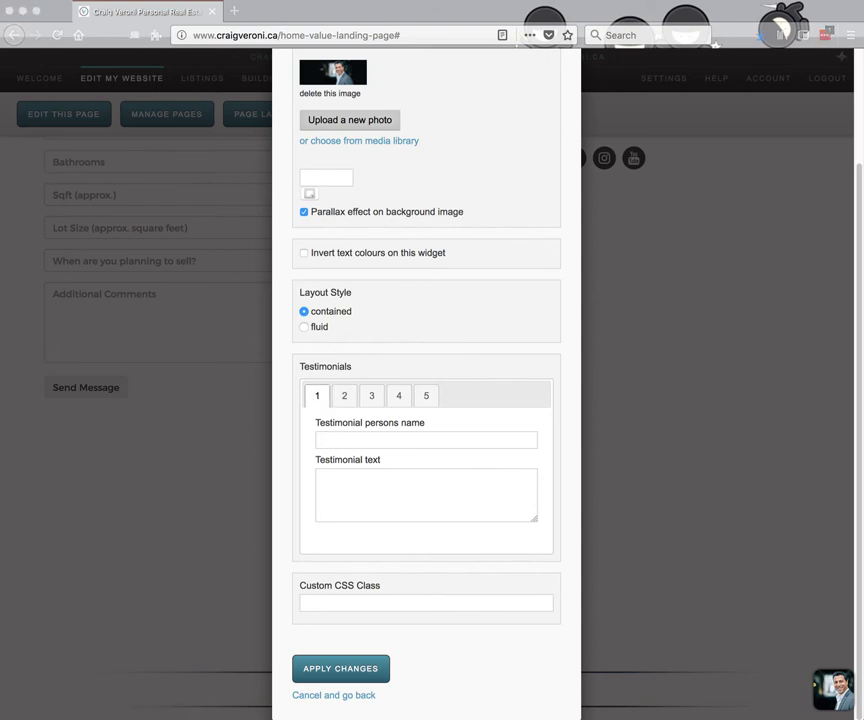
- Paste the first testimonial's quote and client name
click(372, 501)
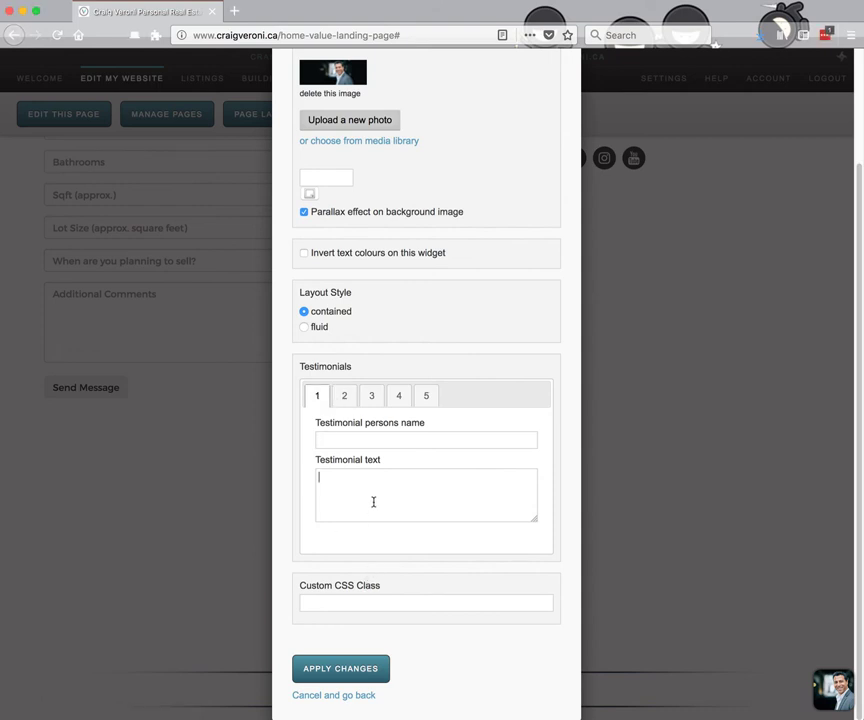
text(Craig also has a rare talent that would benefit prospective home buyers.)
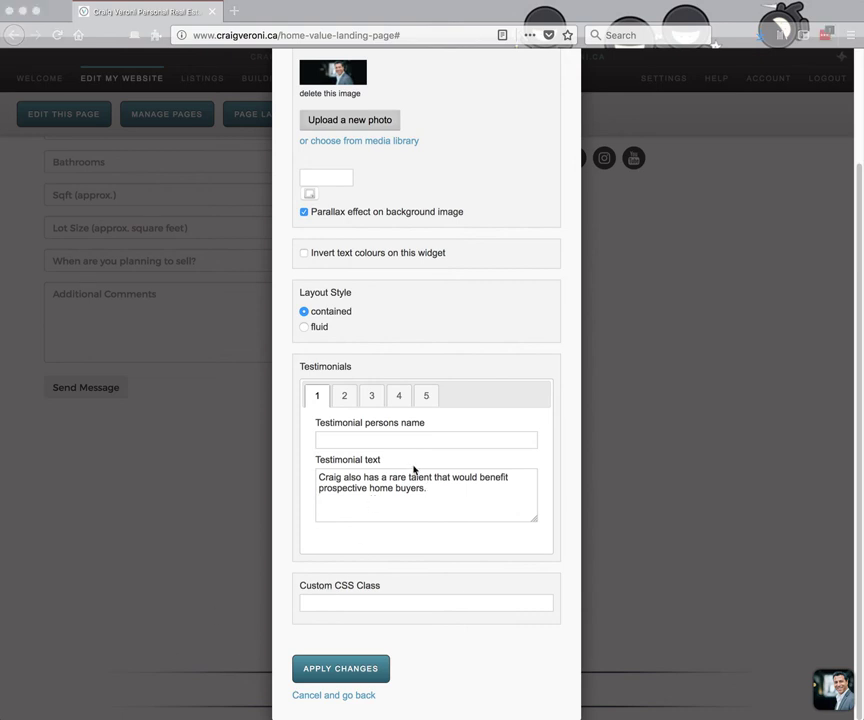
click(391, 439)
text(The Salmons)
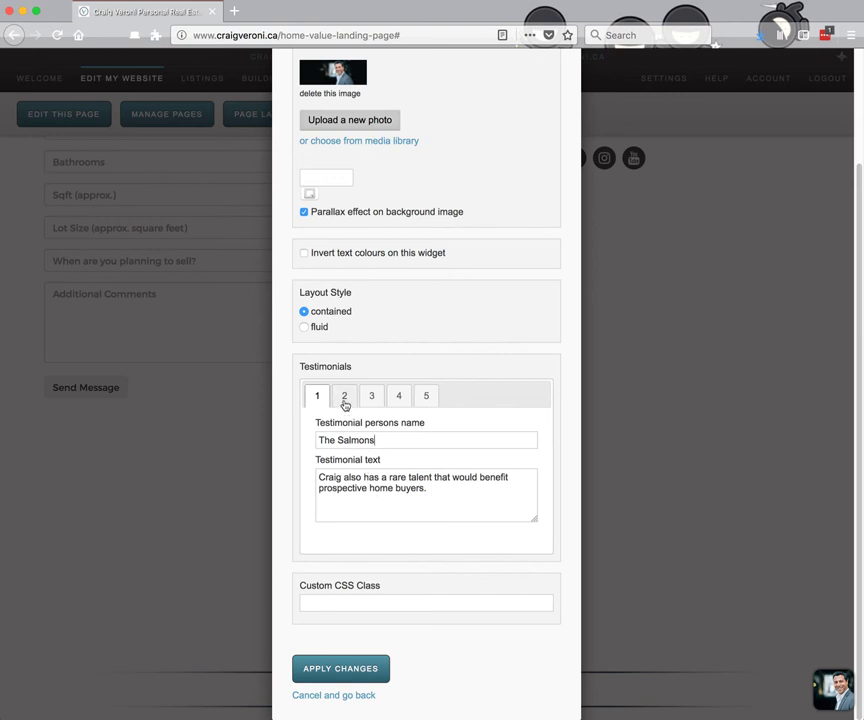
- Fill in the second testimonial's quote and client name
click(344, 397)
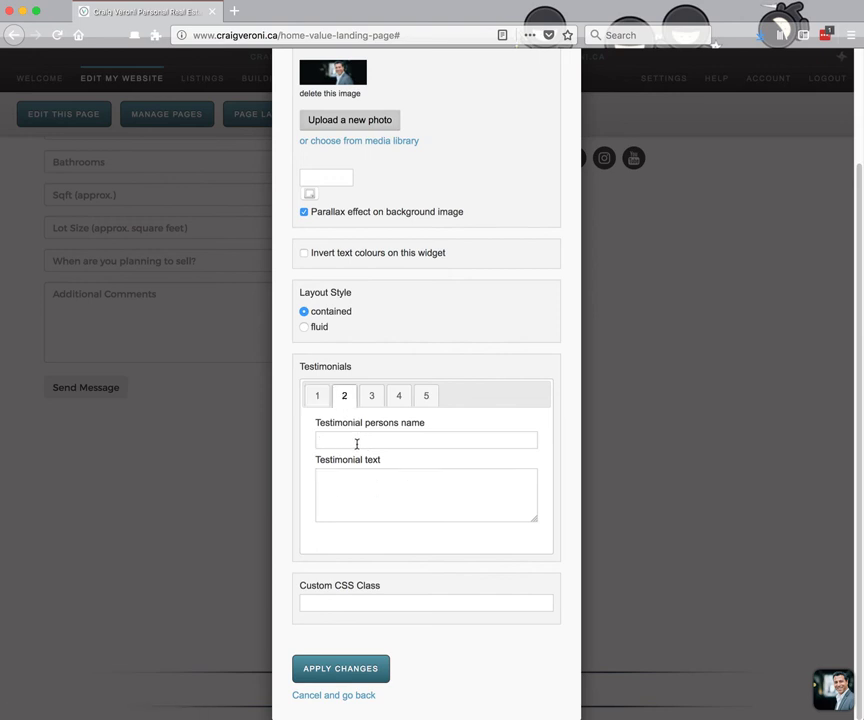
click(319, 399)
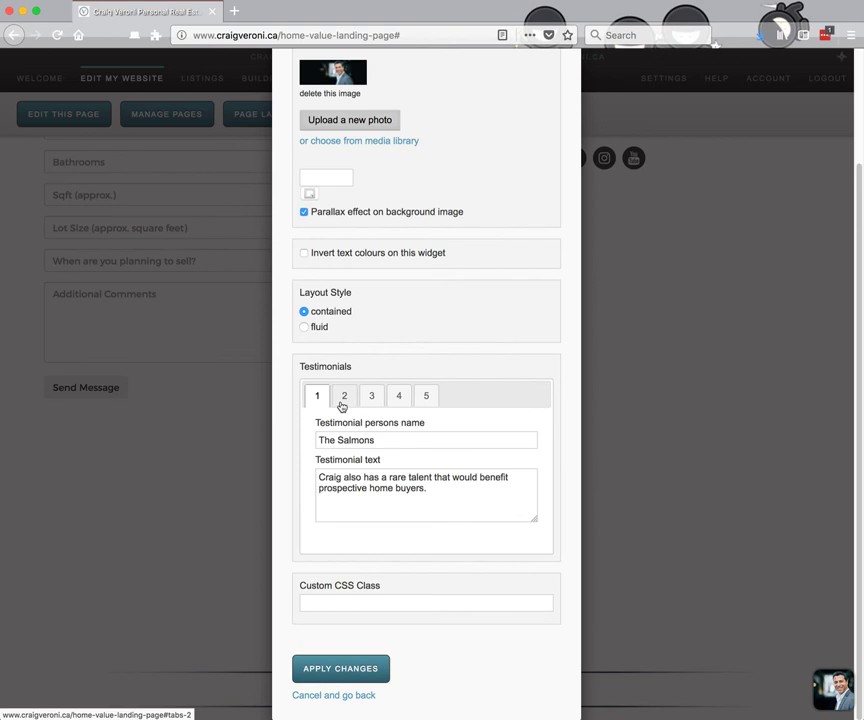
click(346, 400)
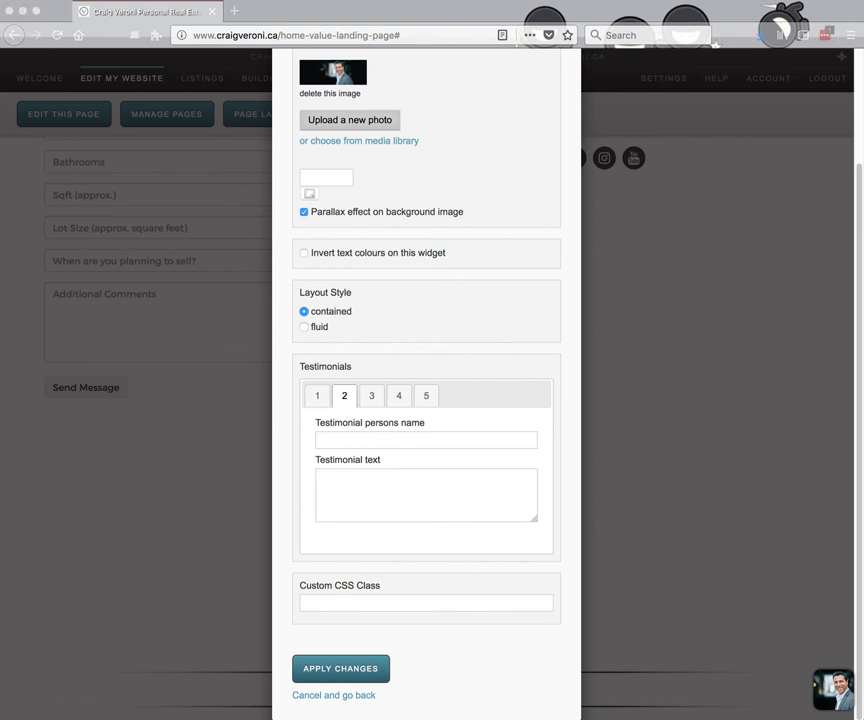
click(353, 494)
text(We are very happy with the services received from this likeable and attentive agent.)
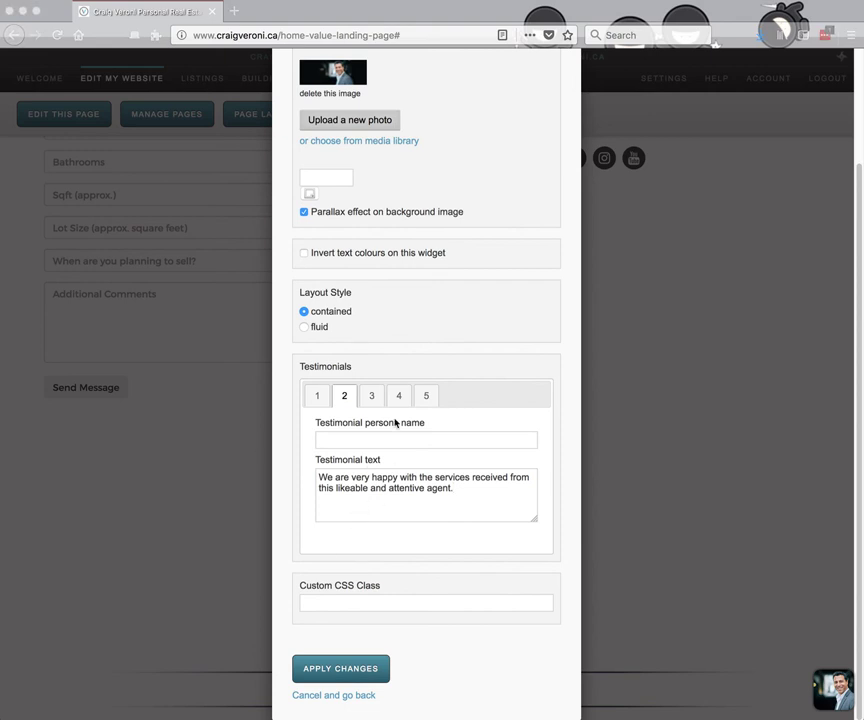
click(345, 441)
- Fill in the third testimonial's client name and quote, review the others, and apply the changes
click(372, 398)
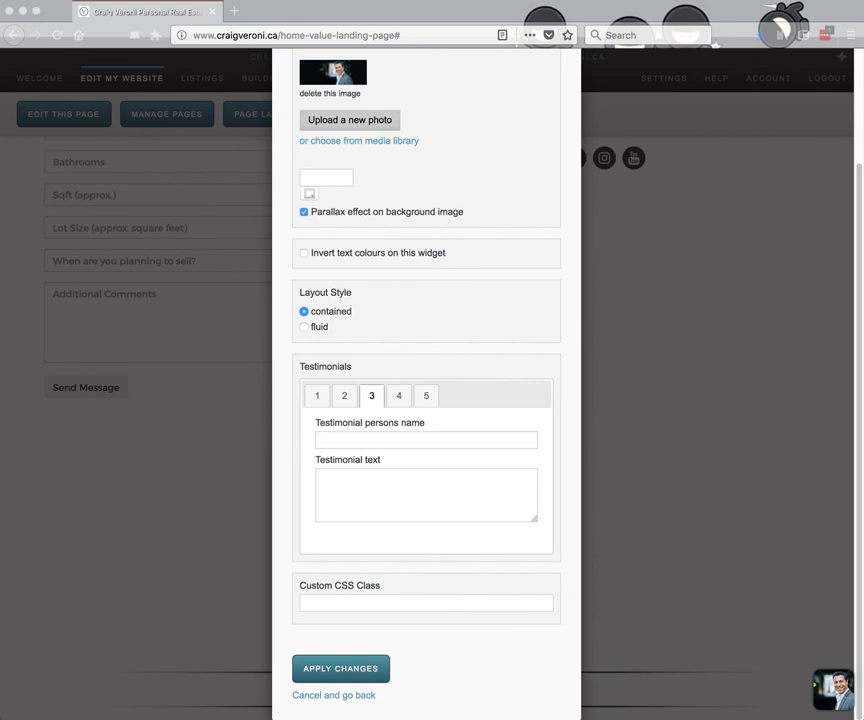
click(444, 441)
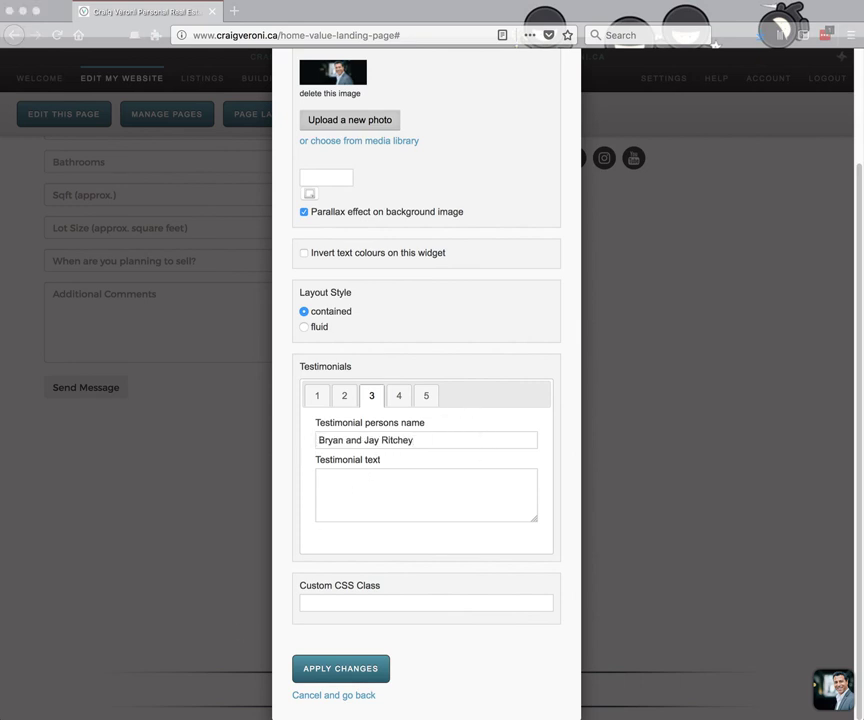
click(407, 507)
text(We found Craig to be consistent, reliable, friendly, punctual, and always easy to contact.)
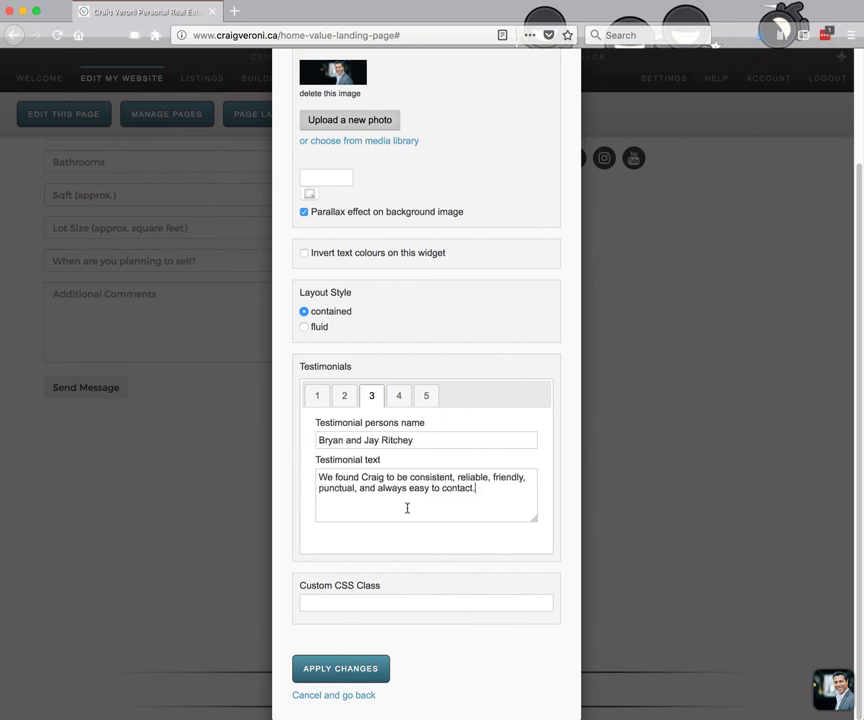
click(340, 396)
click(318, 397)
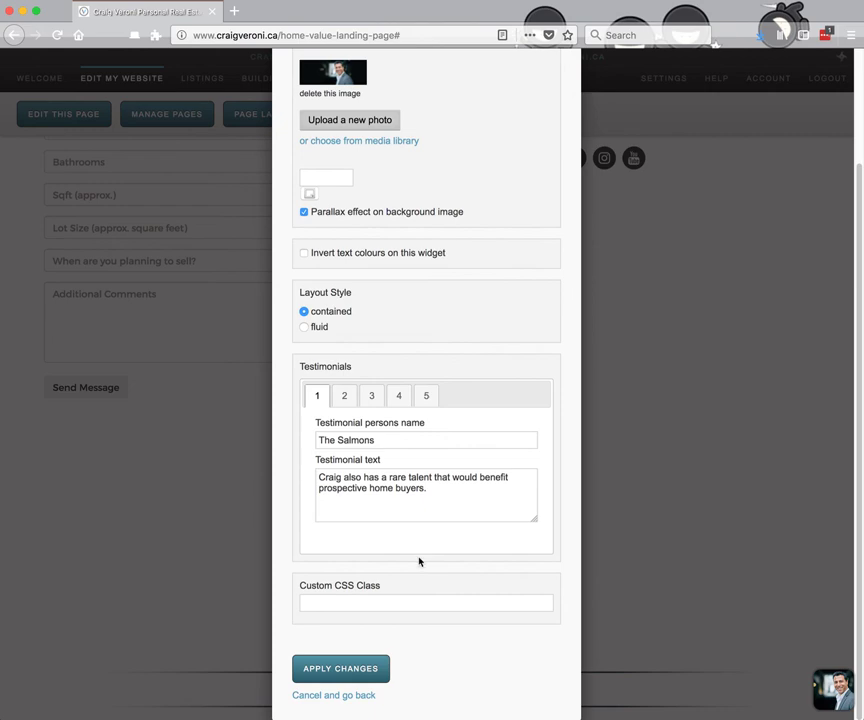
click(334, 670)
- Save the page layout and scroll the reloaded page to check the testimonials
click(272, 555)
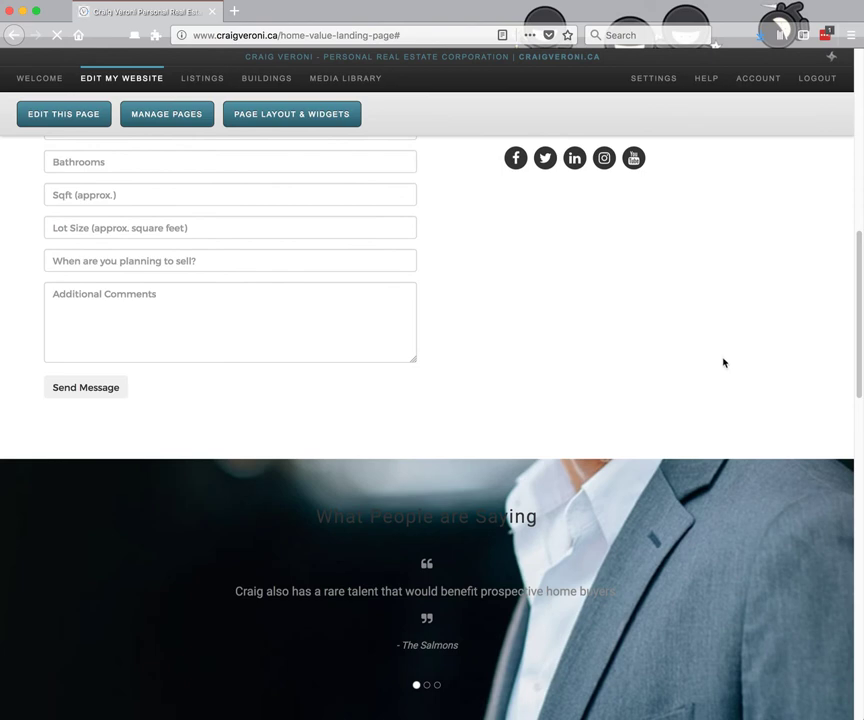
scroll(723, 361, down, 5)
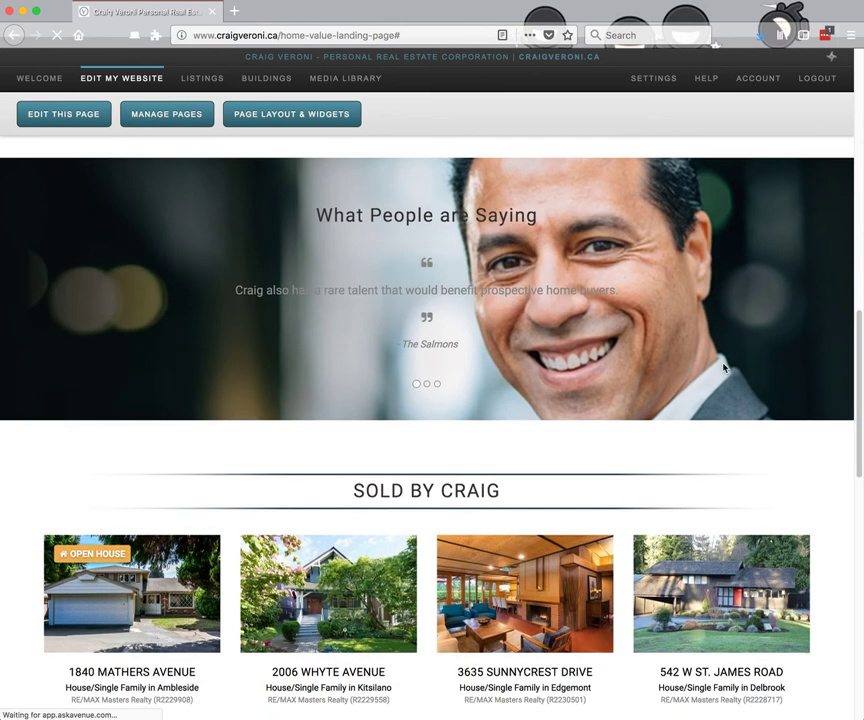
scroll(242, 464, up, 5)
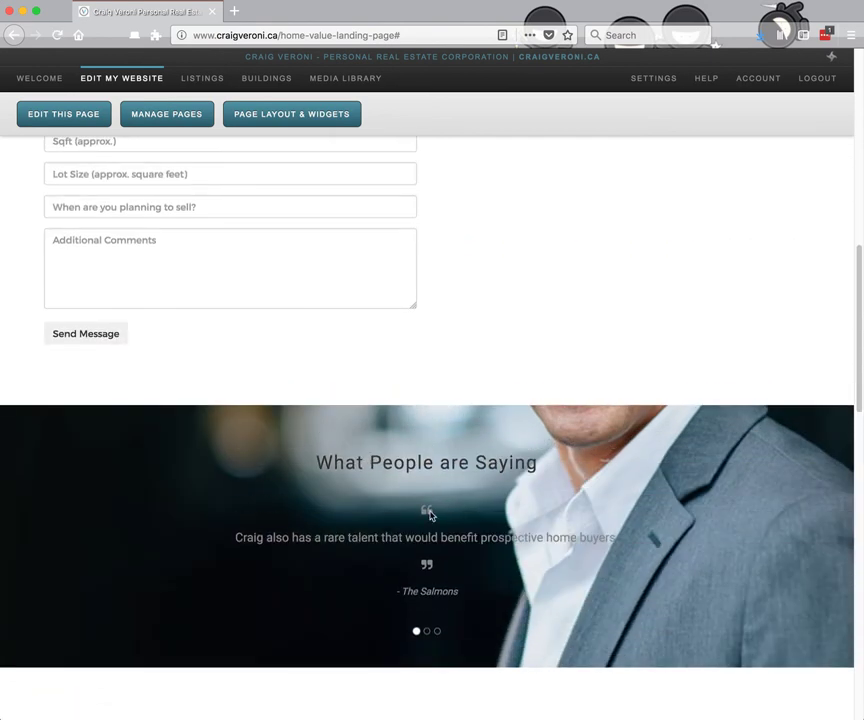
scroll(430, 515, down, 1)
scroll(500, 520, down, 2)
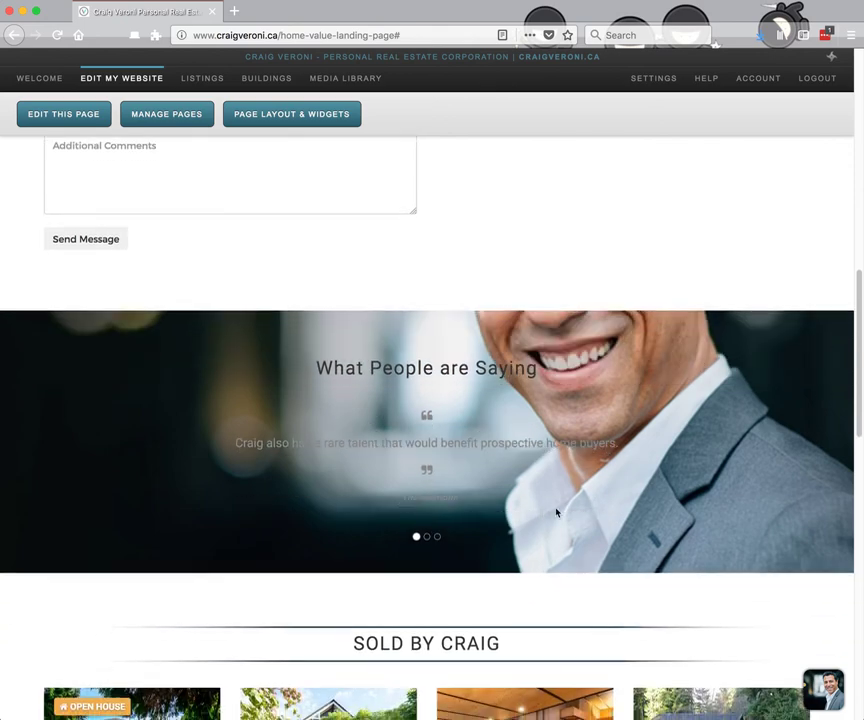
scroll(548, 470, down, 3)
scroll(548, 455, up, 3)
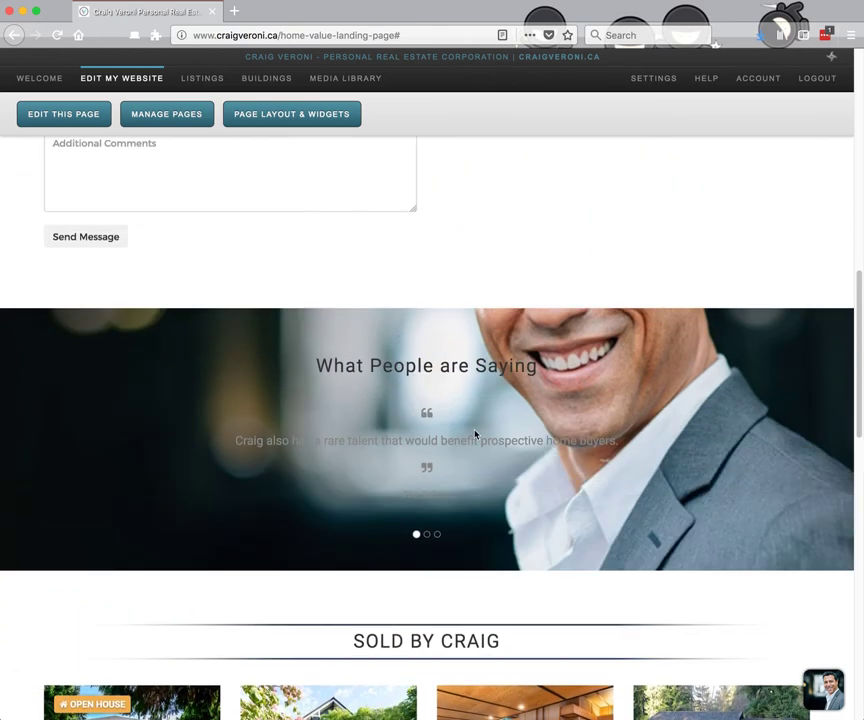
- Re-apply the Testimonial Showcase widget options and save the page's widget layout again
click(316, 118)
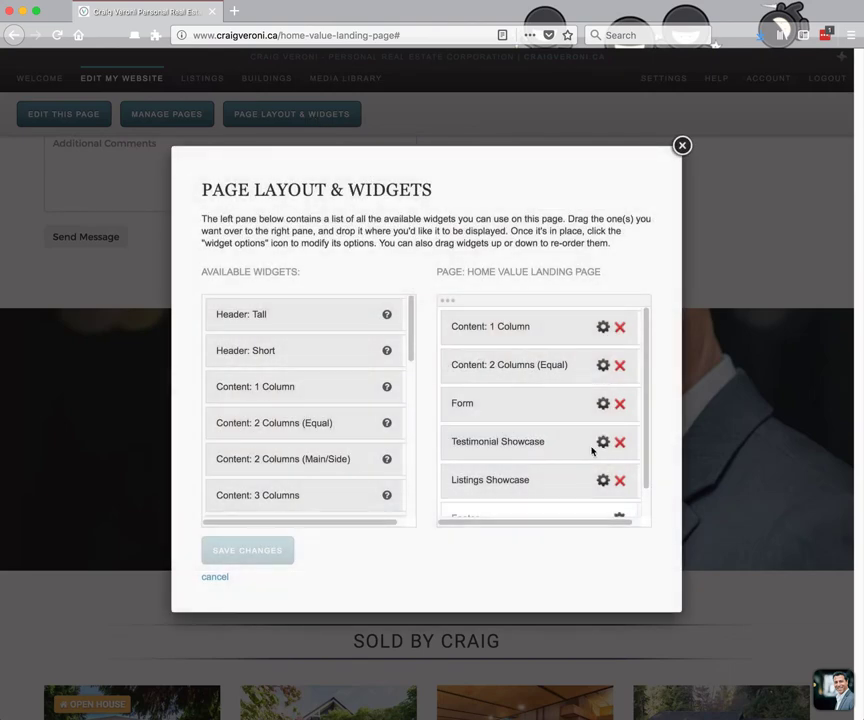
click(603, 442)
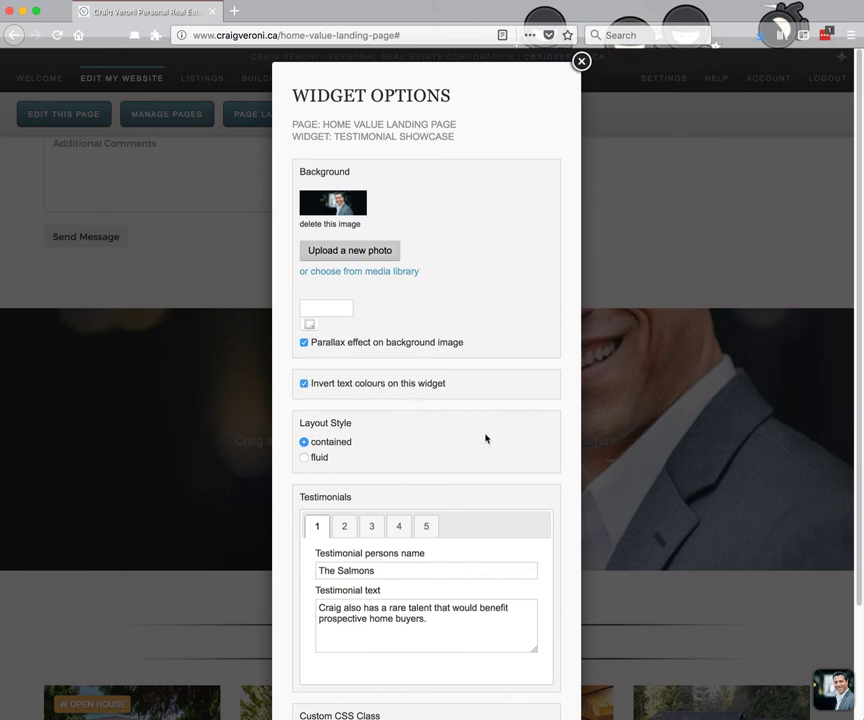
scroll(490, 440, down, 3)
click(353, 666)
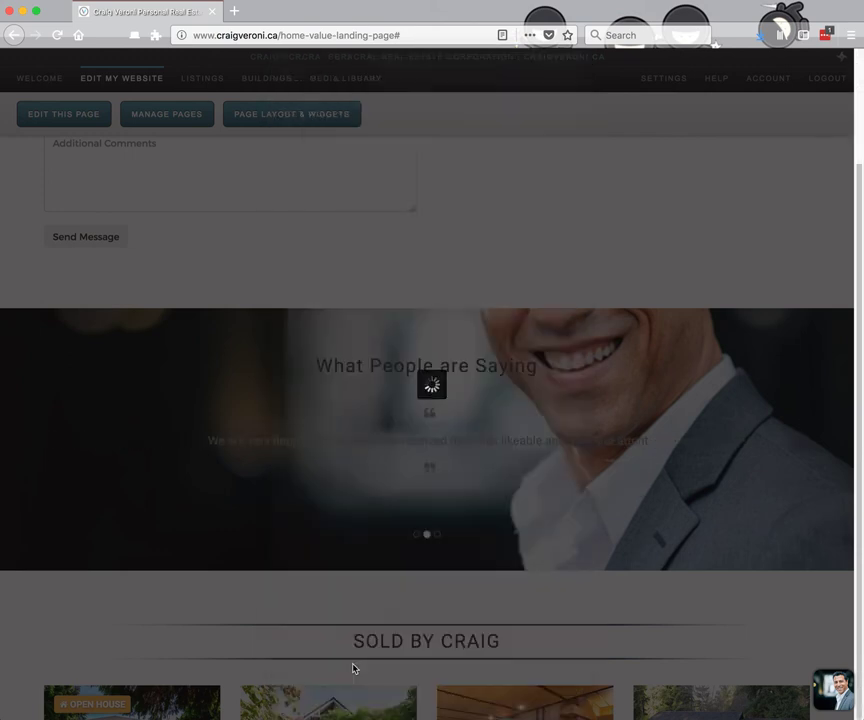
click(253, 563)
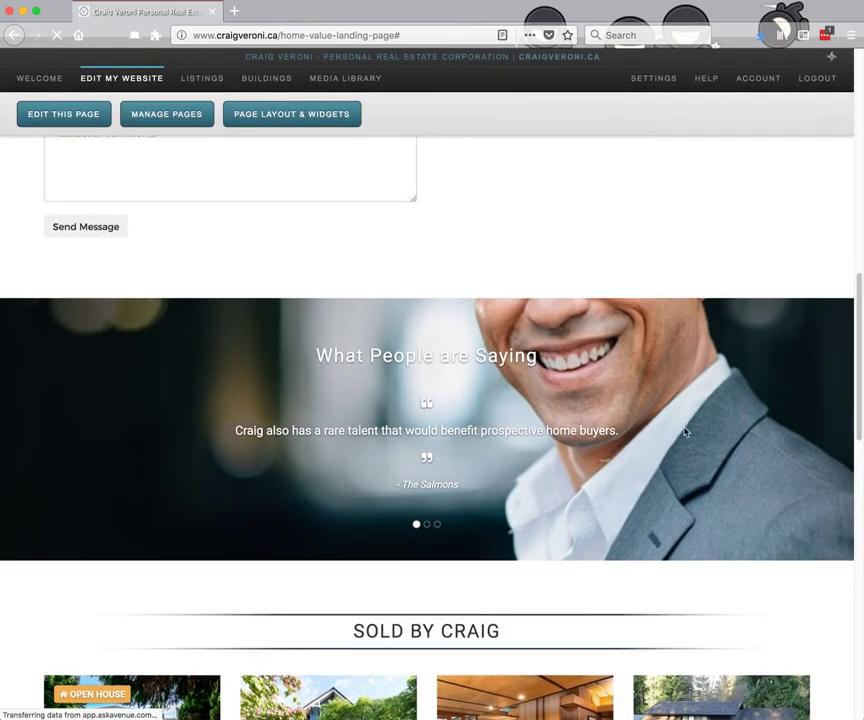
- Scroll through the testimonials and listings sections, then bring up the Page Layout & Widgets list
scroll(683, 426, up, 5)
scroll(683, 426, up, 4)
scroll(689, 417, down, 8)
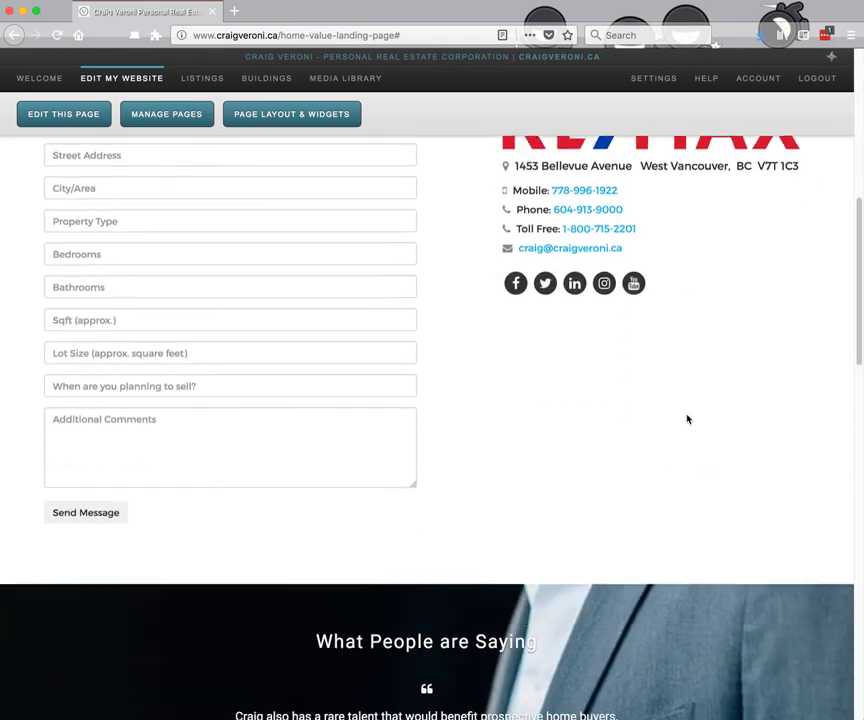
scroll(688, 420, down, 3)
scroll(687, 419, up, 1)
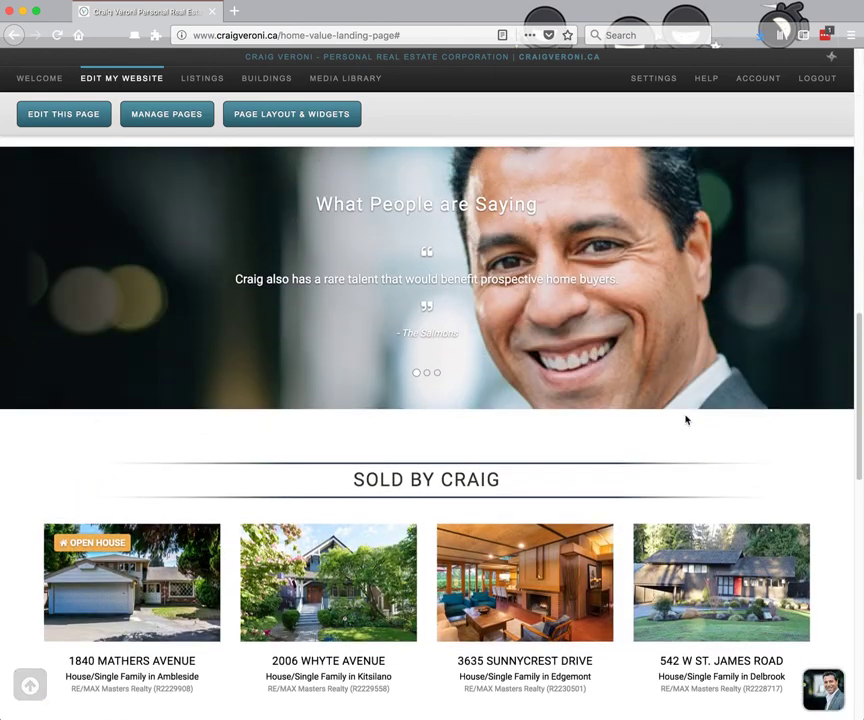
scroll(682, 421, down, 2)
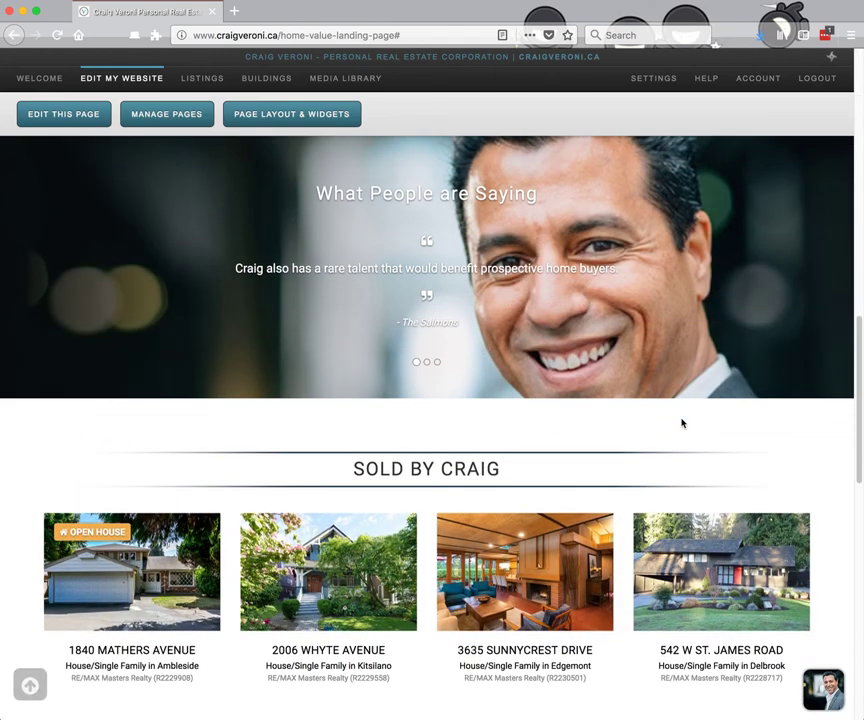
scroll(680, 422, up, 3)
scroll(675, 424, down, 2)
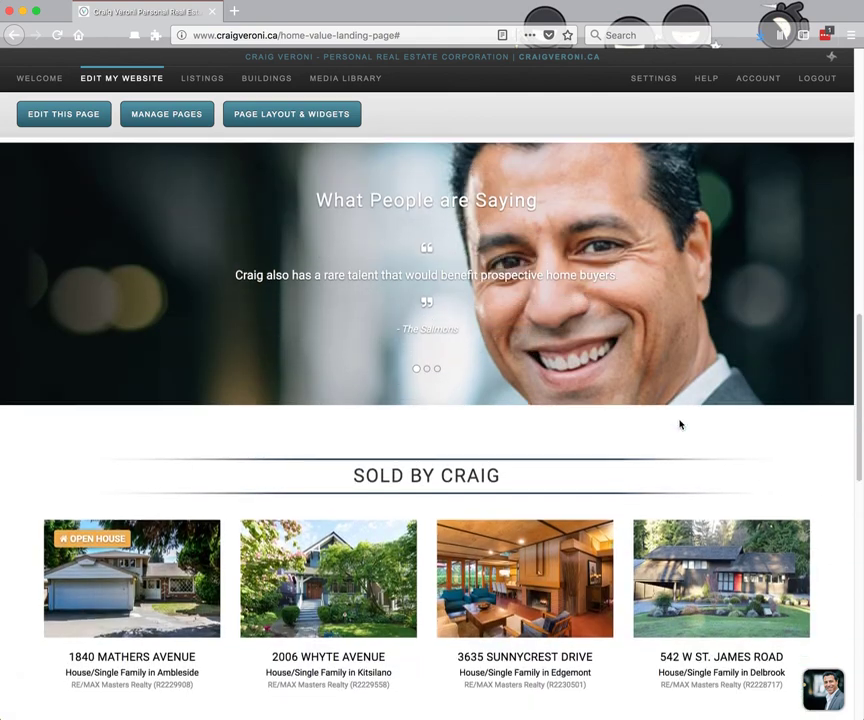
scroll(669, 427, down, 2)
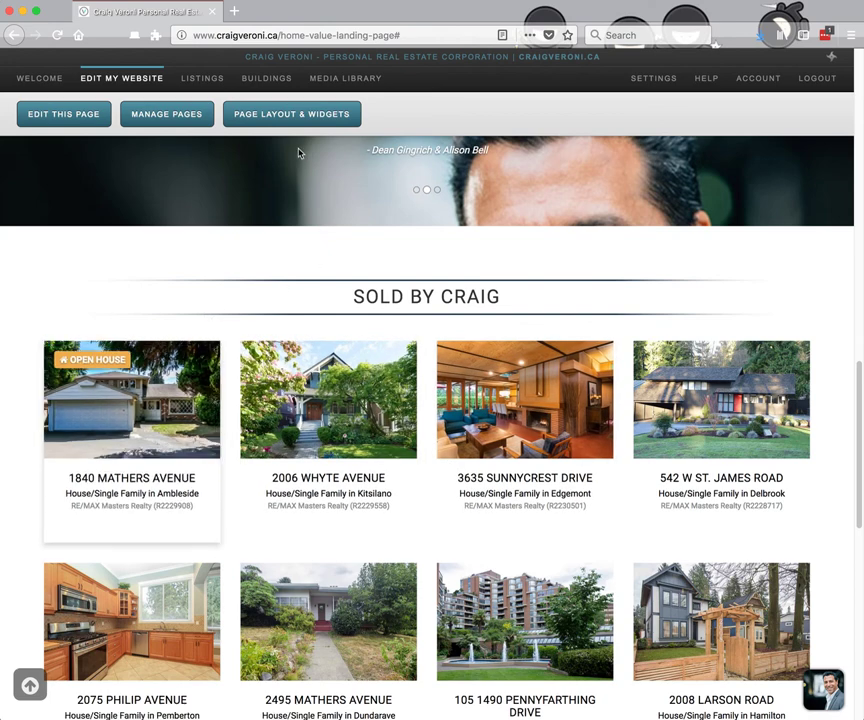
click(281, 120)
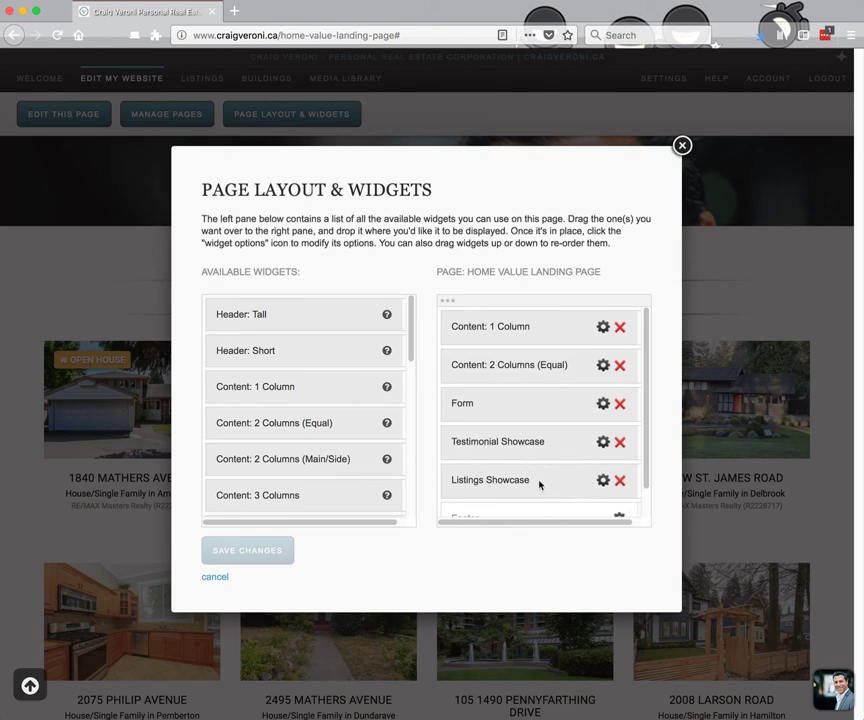
- Switch the Listings Showcase listing group to Sold, apply it, and save the widget layout
click(603, 482)
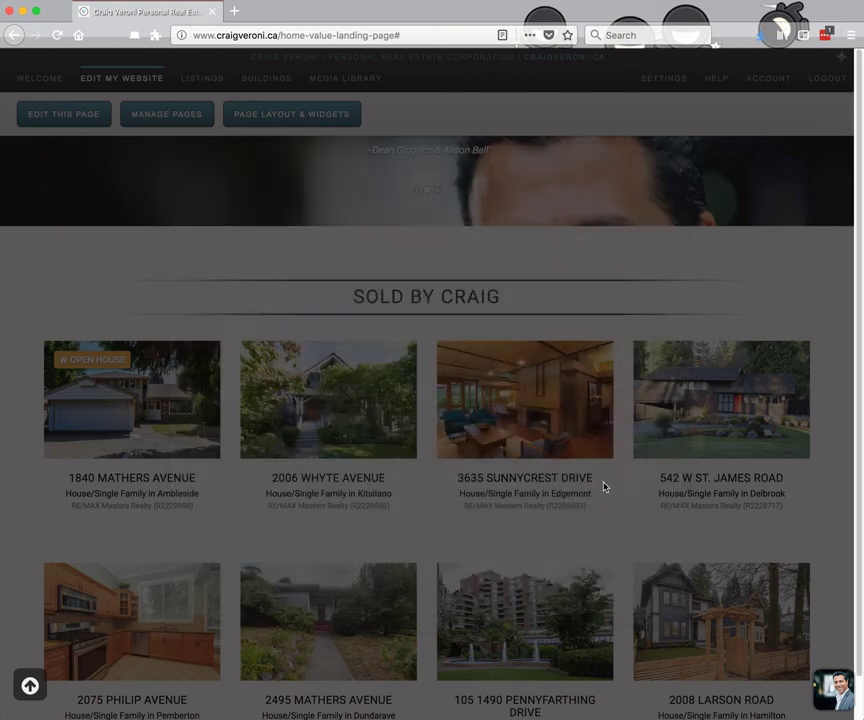
click(350, 479)
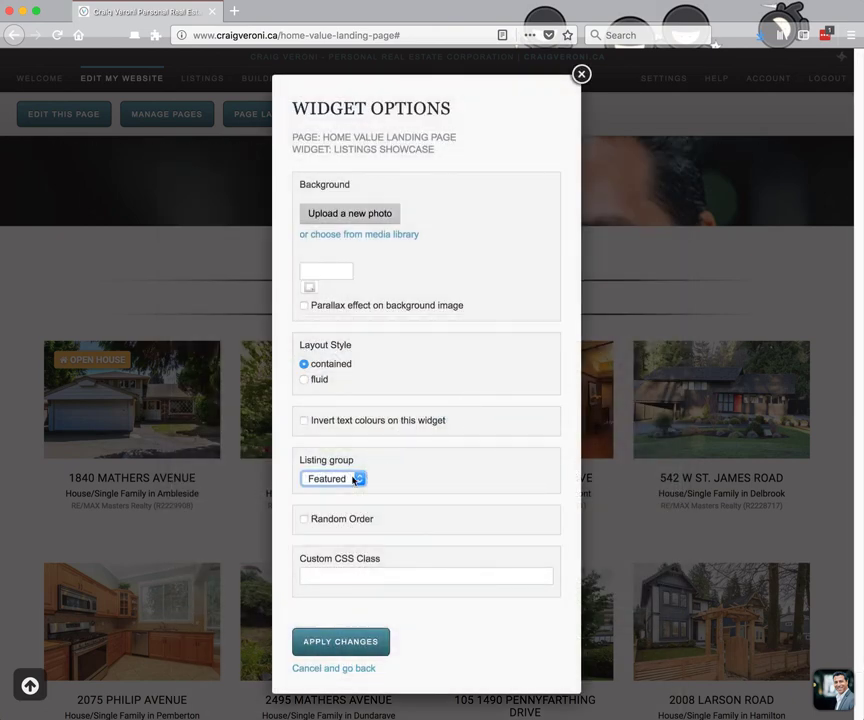
click(356, 490)
click(366, 640)
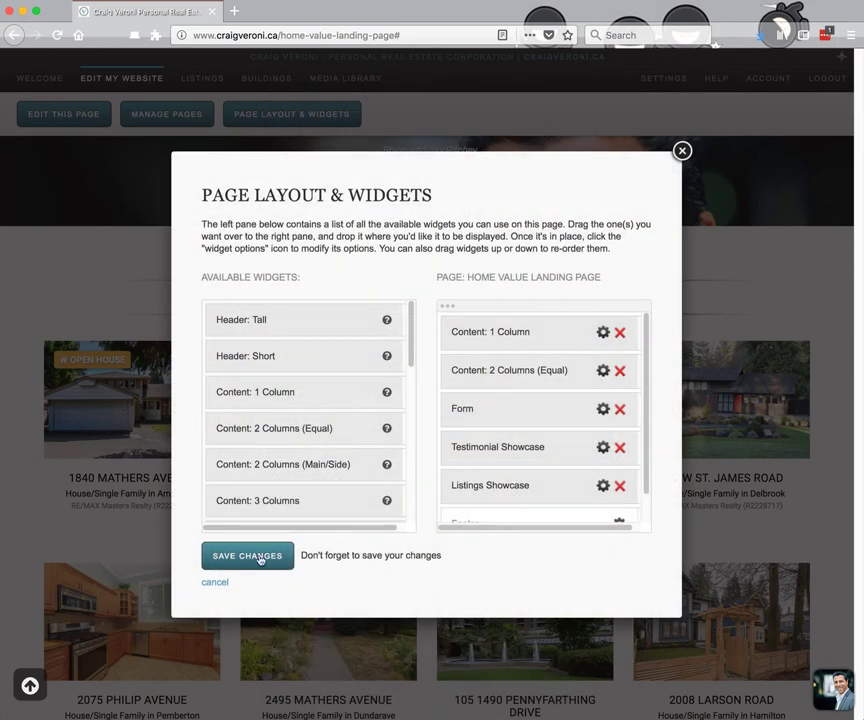
click(268, 556)
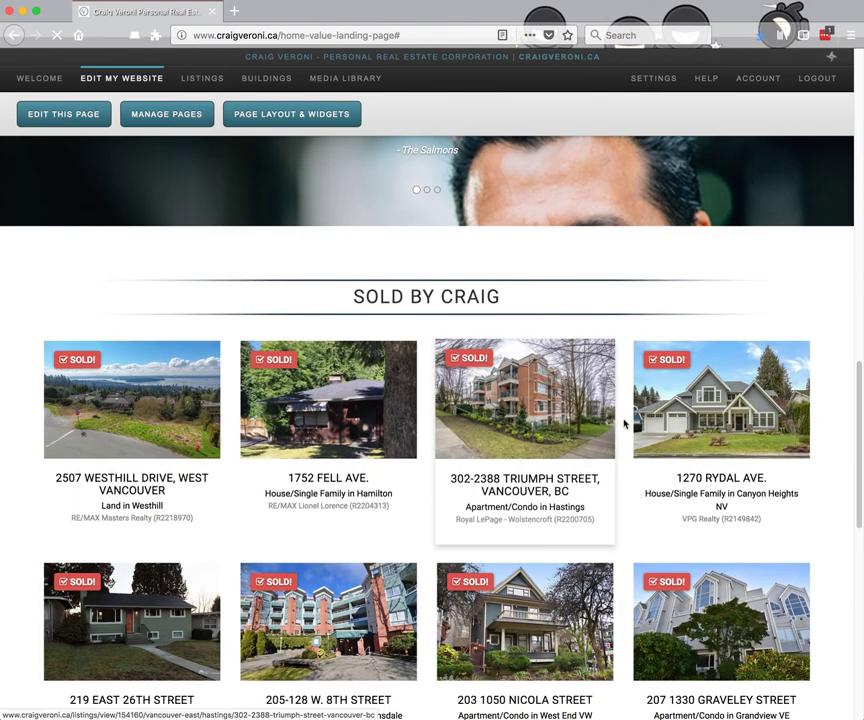
scroll(624, 422, down, 5)
scroll(625, 427, up, 5)
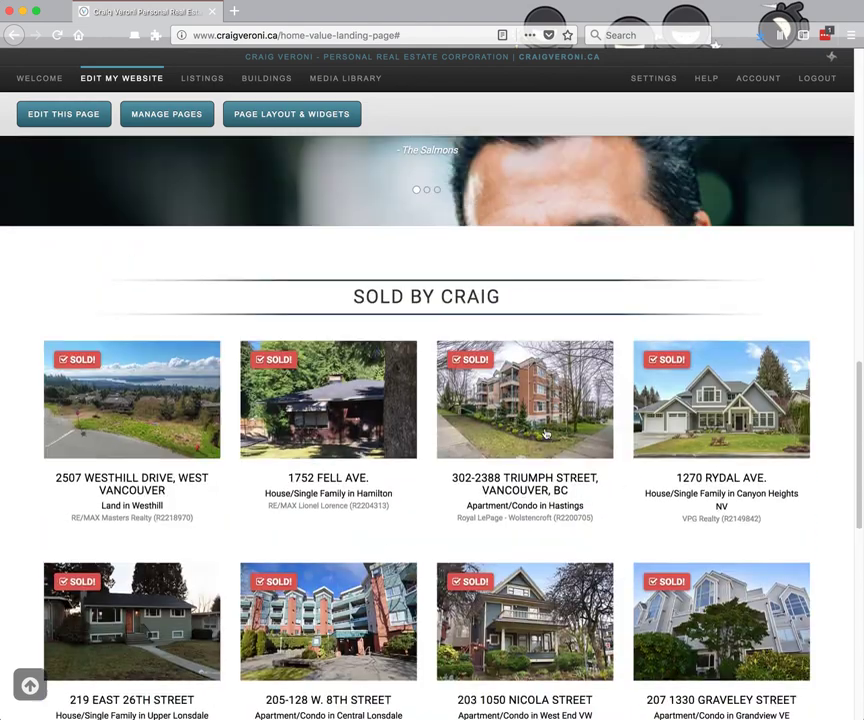
drag(354, 296, 496, 293)
click(497, 296)
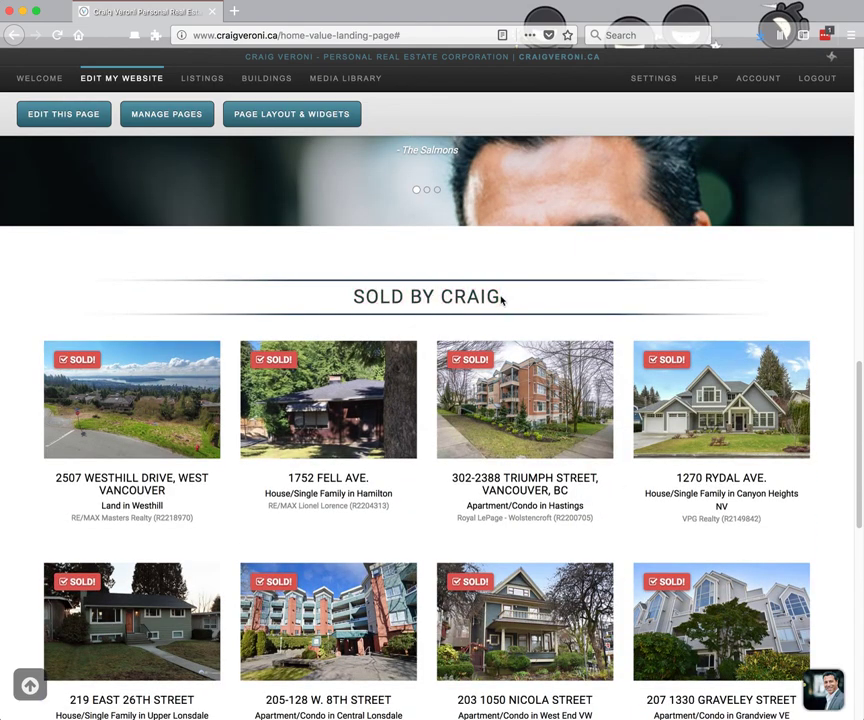
scroll(510, 303, down, 6)
scroll(510, 306, down, 4)
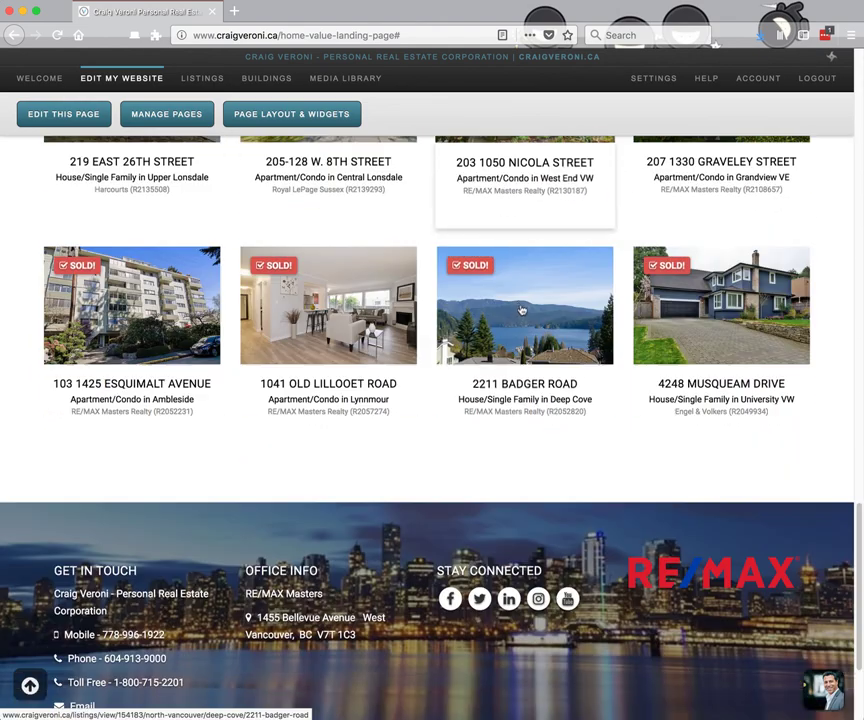
scroll(530, 310, up, 20)
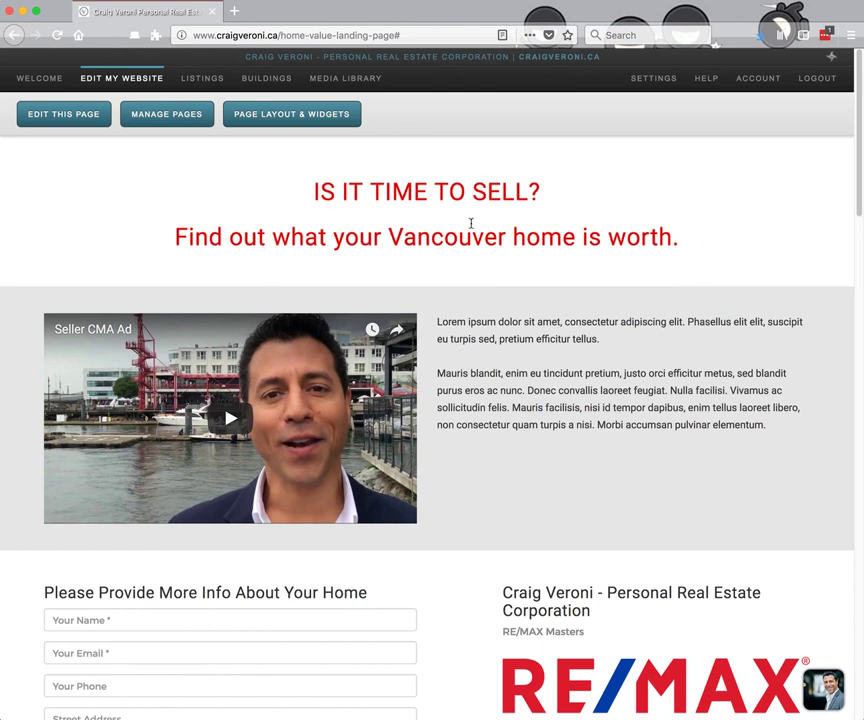
drag(279, 35, 193, 35)
click(280, 239)
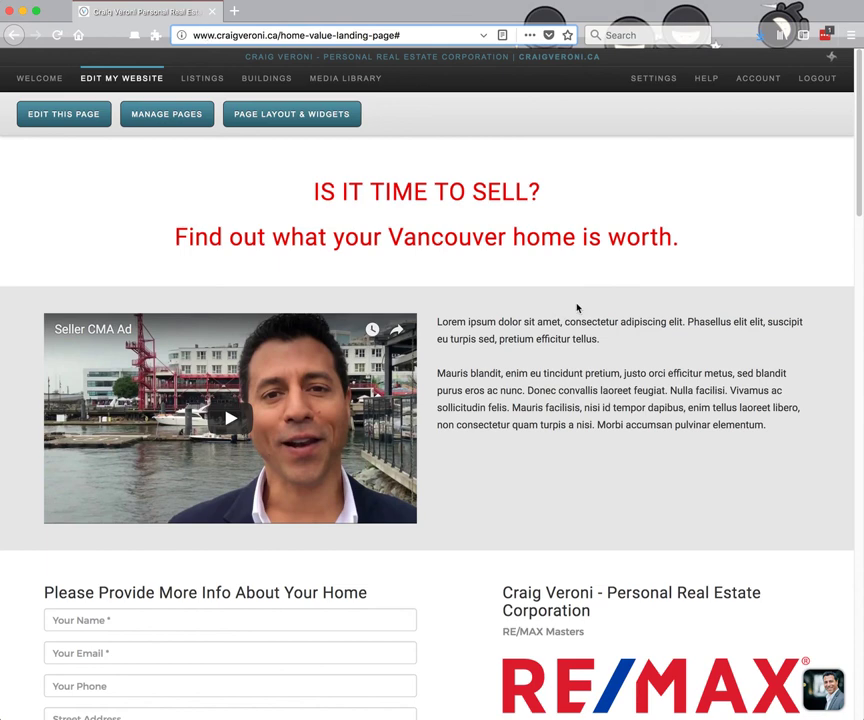
scroll(590, 318, down, 2)
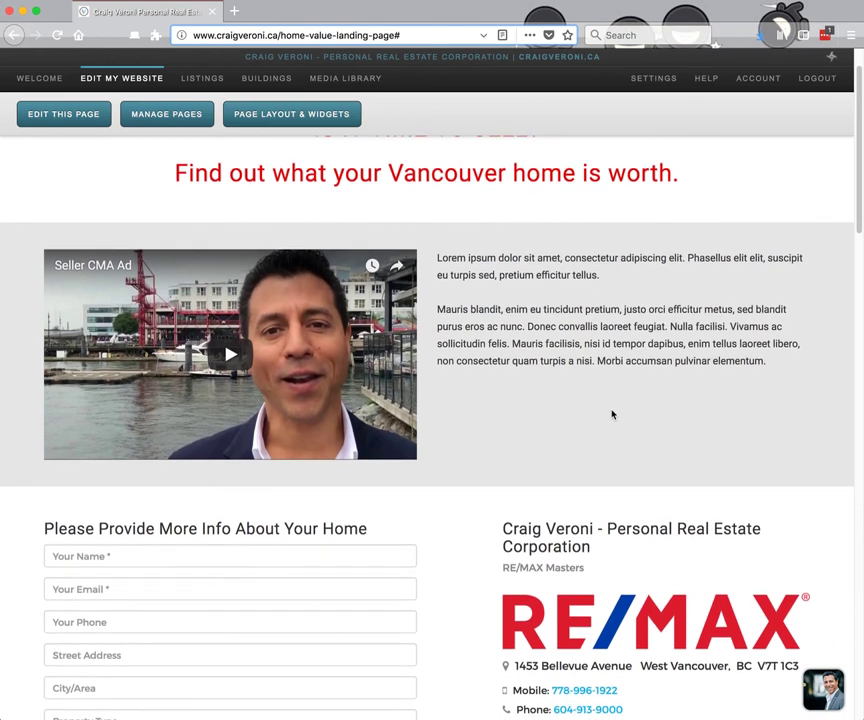